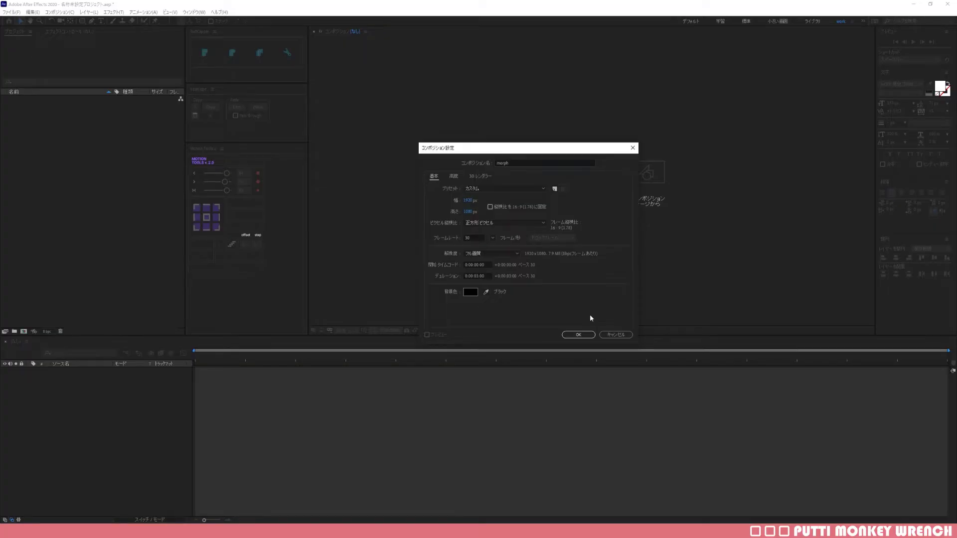
- Create the morph comp with a dark purple full-size solid named BG, and lock it
left_click(577, 335)
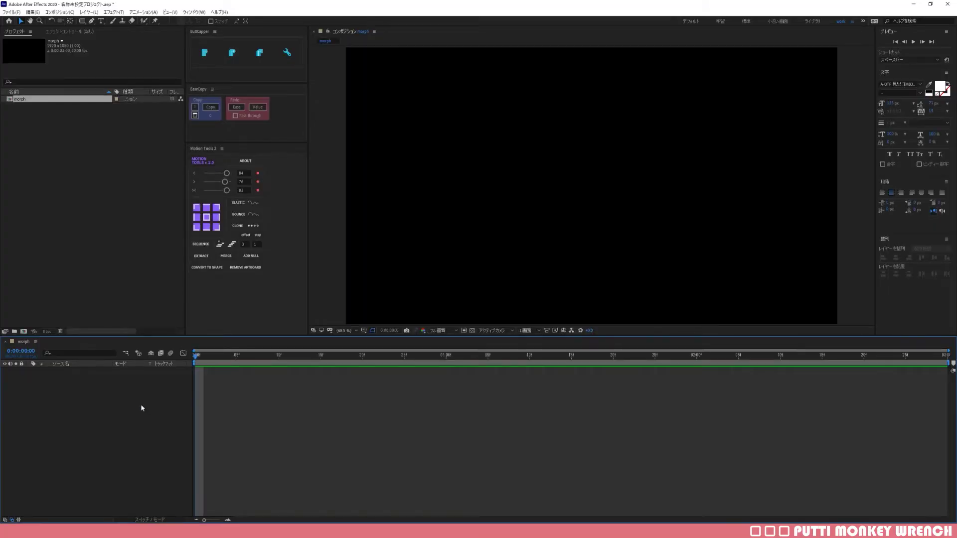
key("ctrl+y")
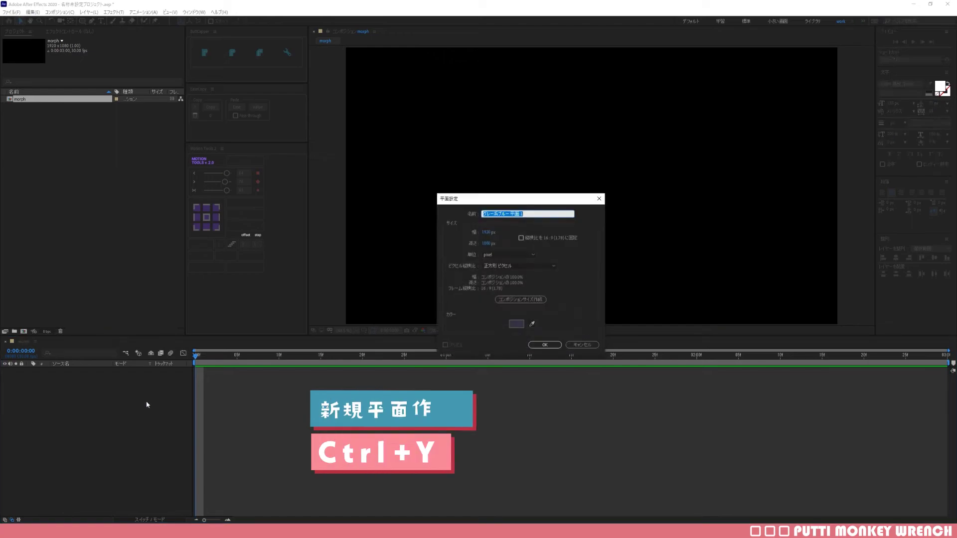
type("BG")
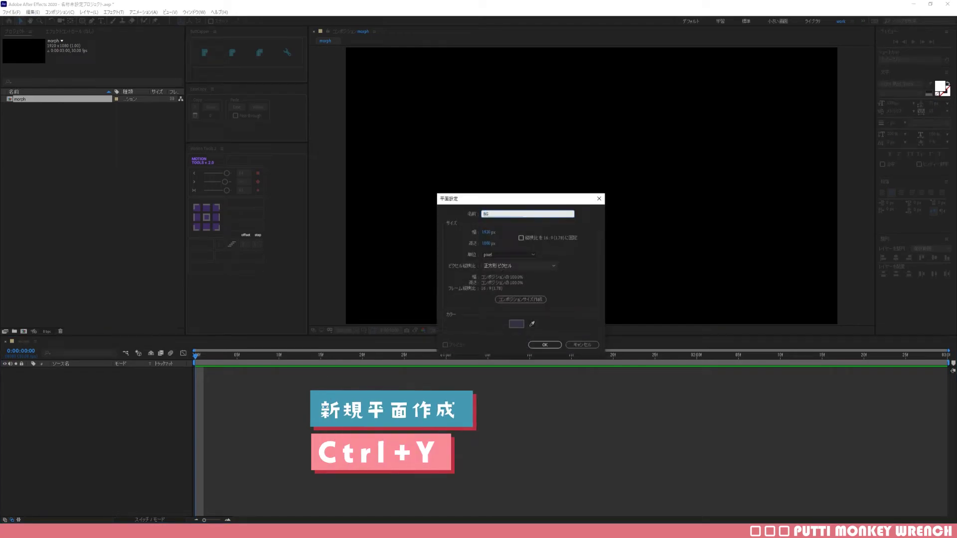
key("Return")
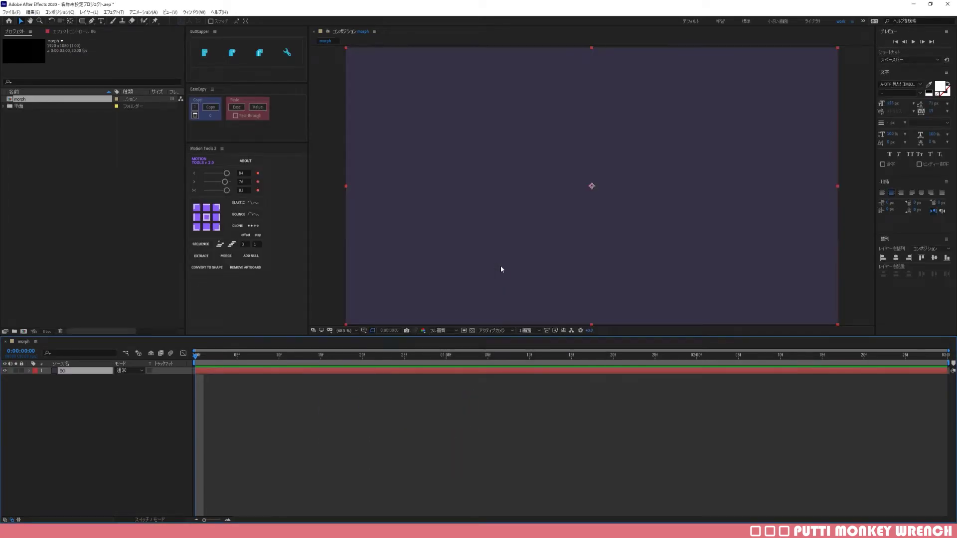
left_click(23, 407)
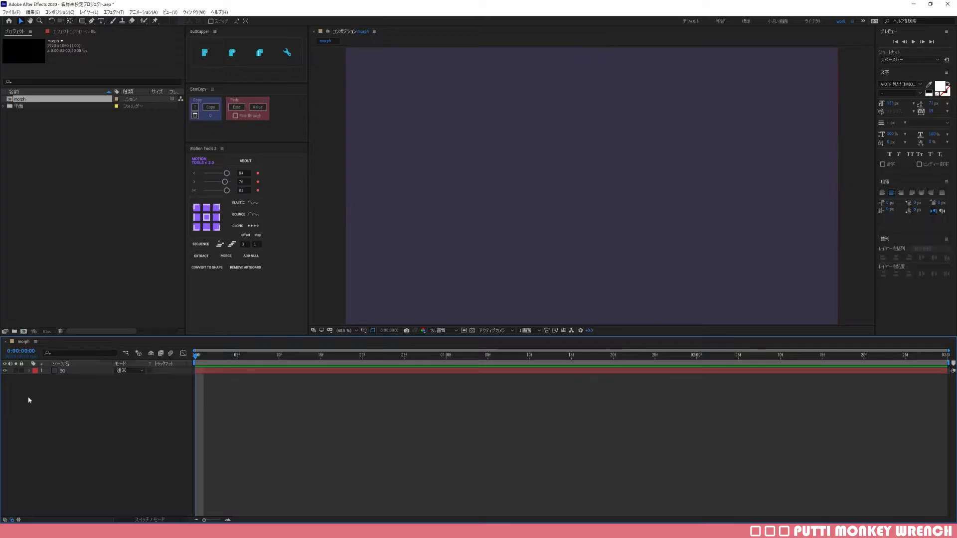
left_click(21, 372)
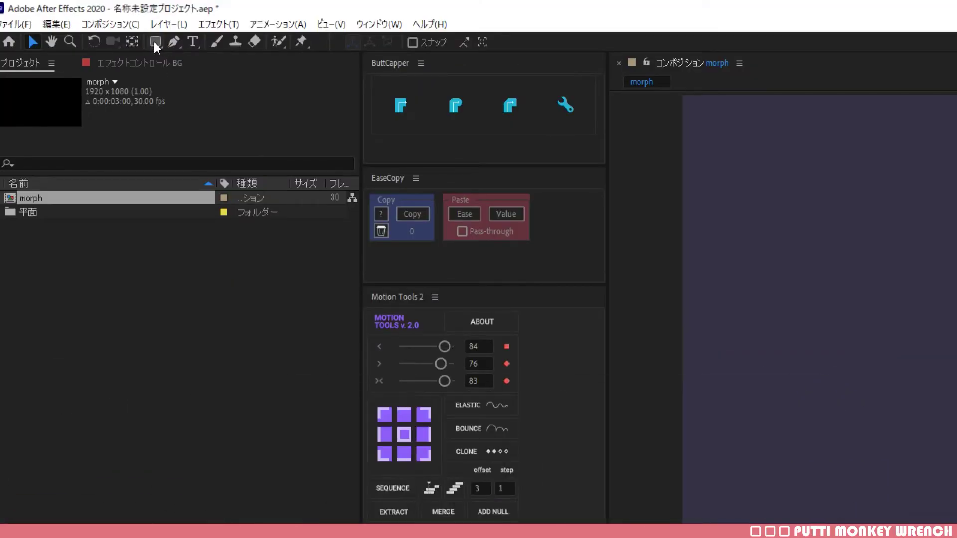
- Add a full-comp teal rounded rectangle and resize it to a centred 400 by 400 square
left_click_drag(154, 43, 262, 56)
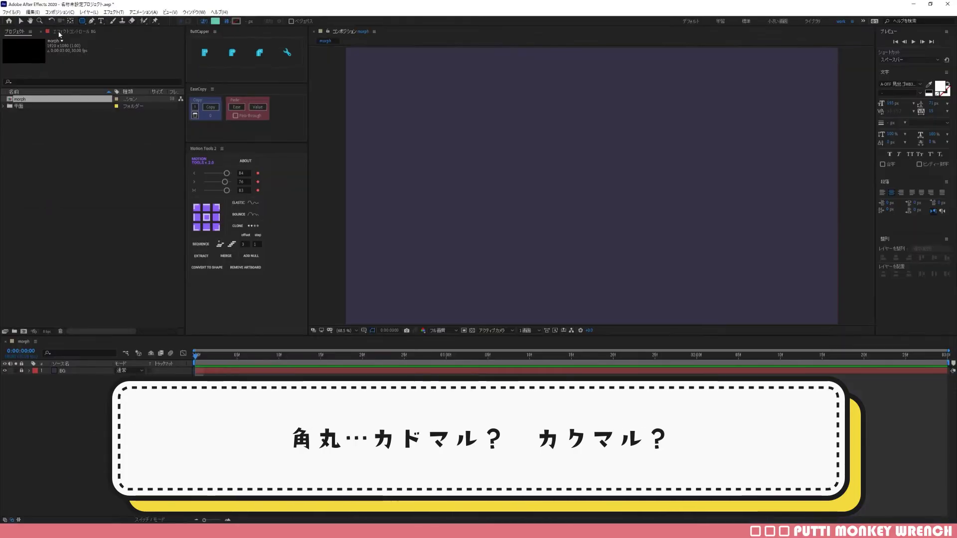
double_click(82, 21)
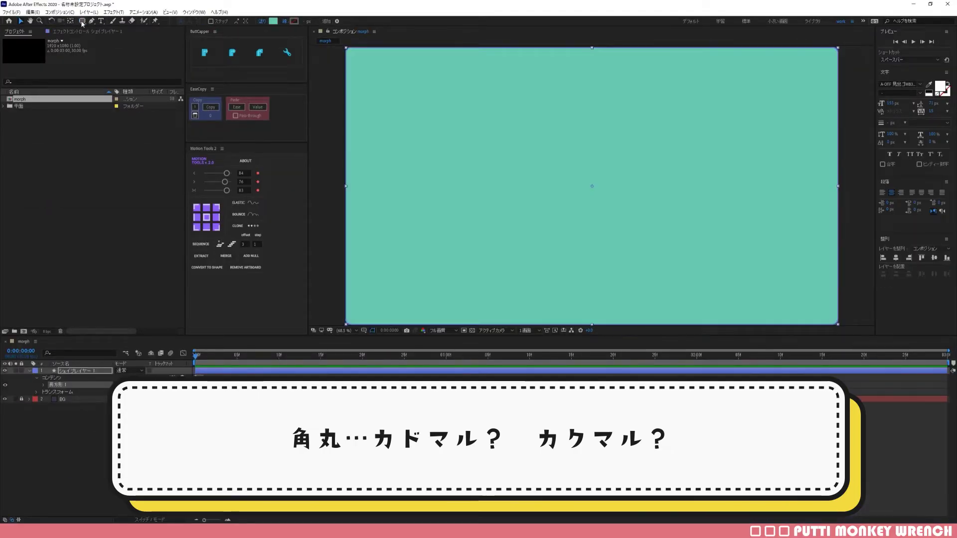
left_click(44, 386)
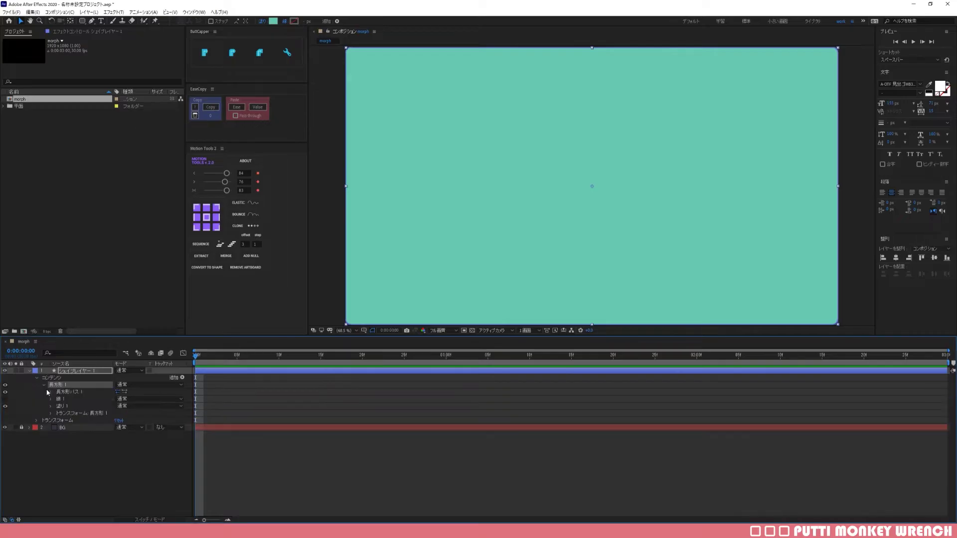
left_click(51, 393)
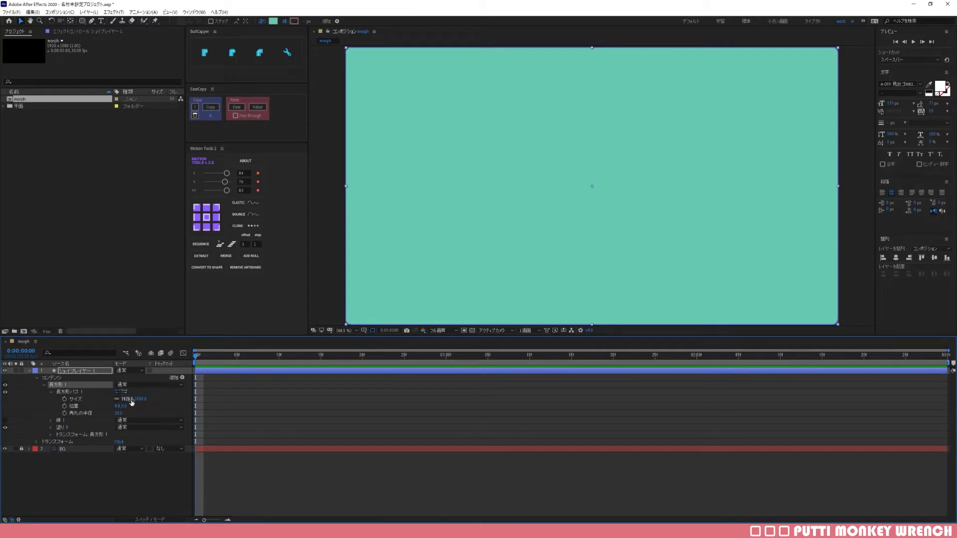
left_click_drag(131, 400, 132, 404)
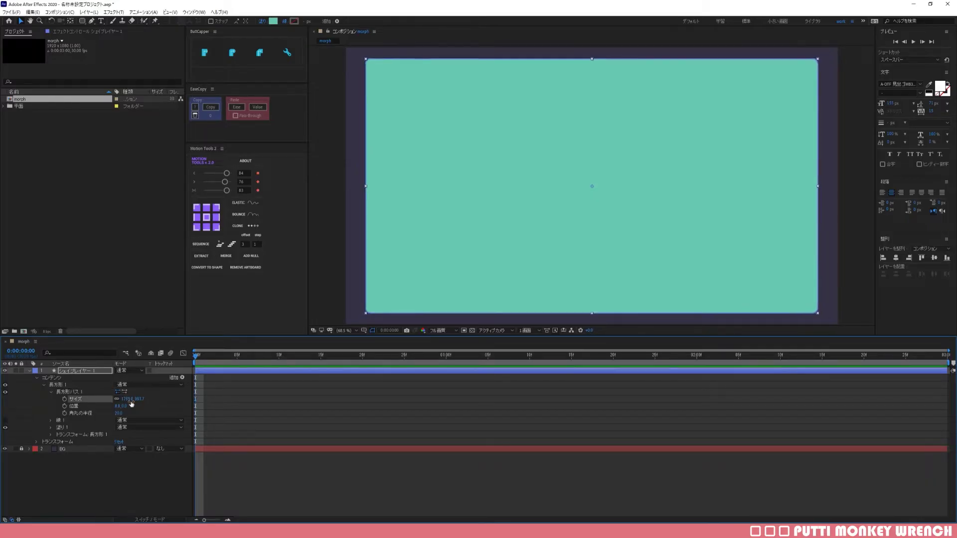
left_click(131, 399)
type("0")
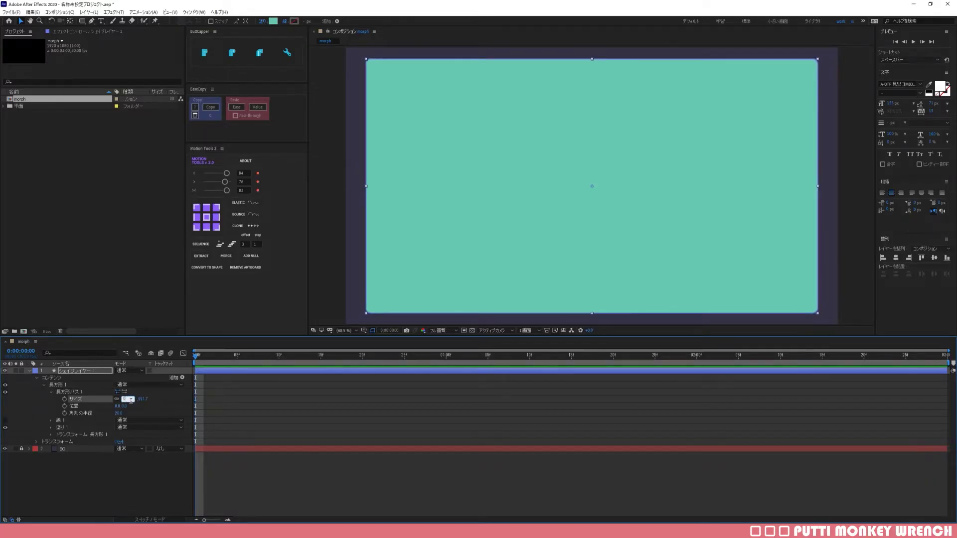
key("Return")
mouse_move(131, 400)
left_mouse_down()
mouse_move(198, 401)
mouse_move(142, 400)
left_mouse_up()
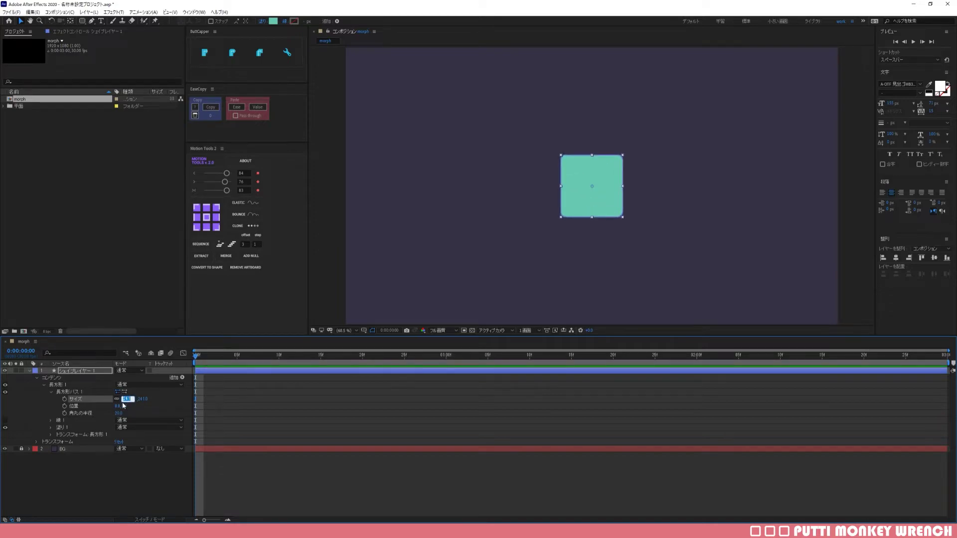
key("Return")
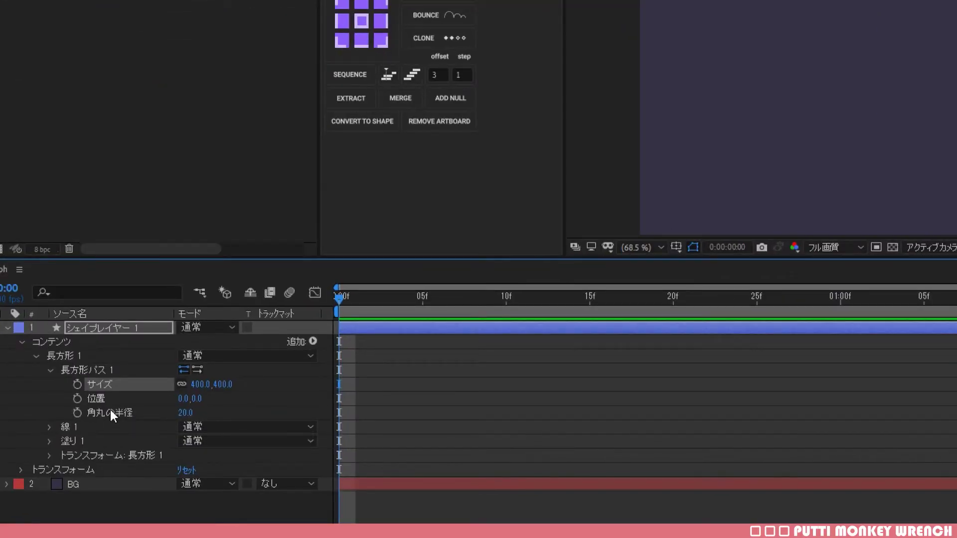
- Test rounding the corners into a circle, then set Roundness to 0 and keyframe it at frame 0
left_click(81, 414)
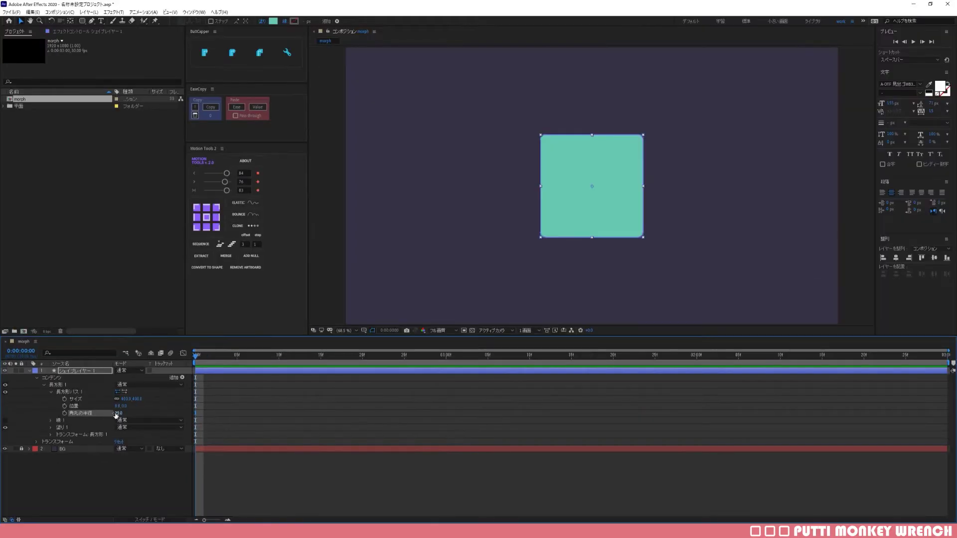
mouse_move(118, 413)
left_mouse_down()
mouse_move(164, 413)
mouse_move(111, 416)
mouse_move(170, 421)
mouse_move(83, 429)
mouse_move(232, 425)
left_mouse_up()
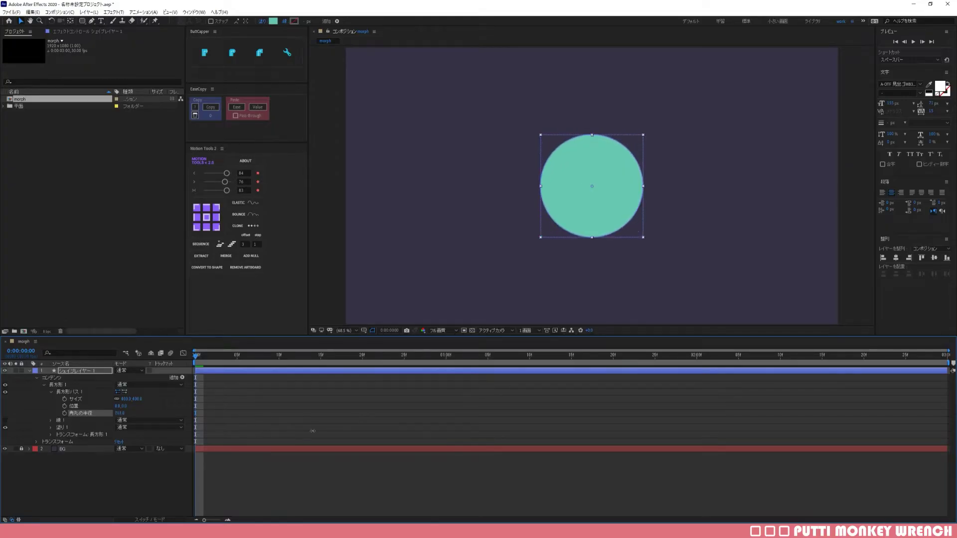
left_click_drag(313, 431, 14, 464)
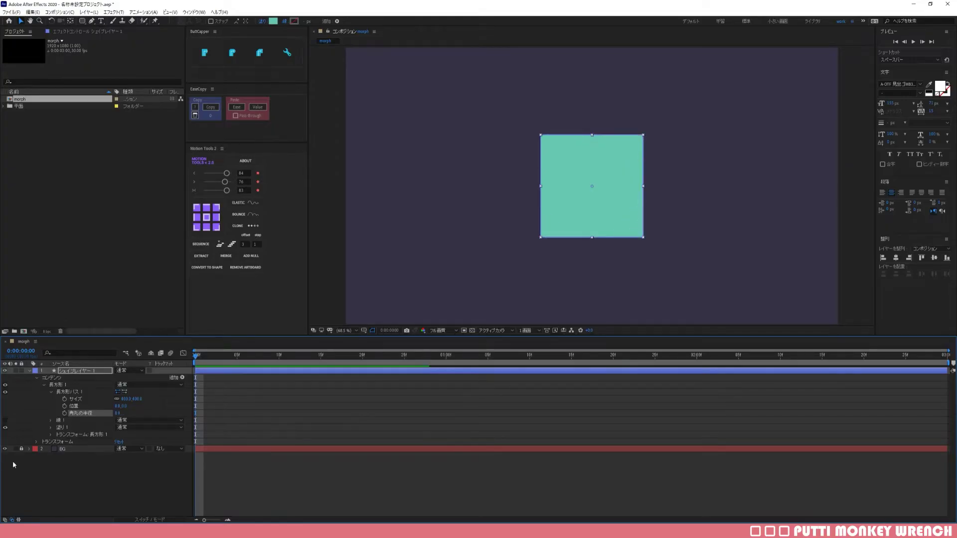
left_click(64, 414)
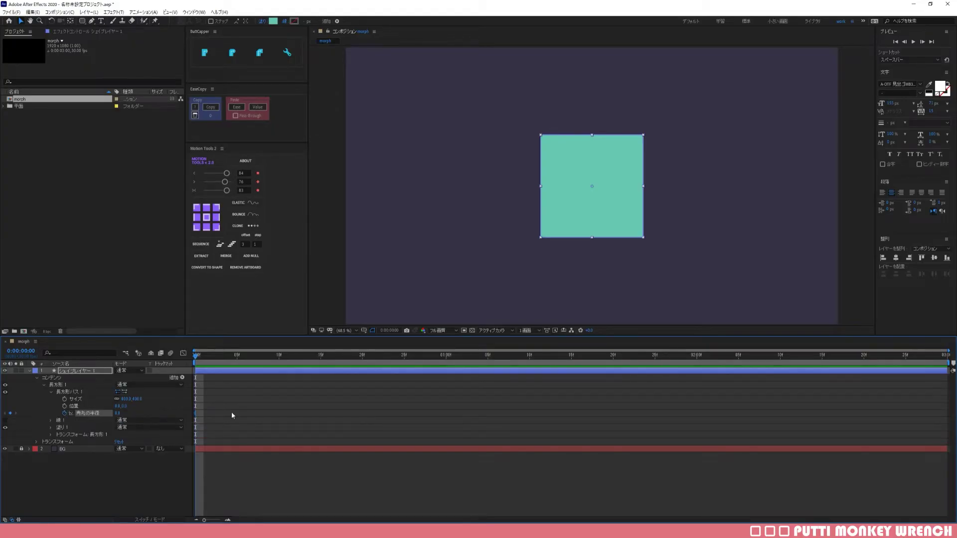
- At the one-second mark, key Roundness to 200 so the square becomes a circle
key("shift+Page_Down")
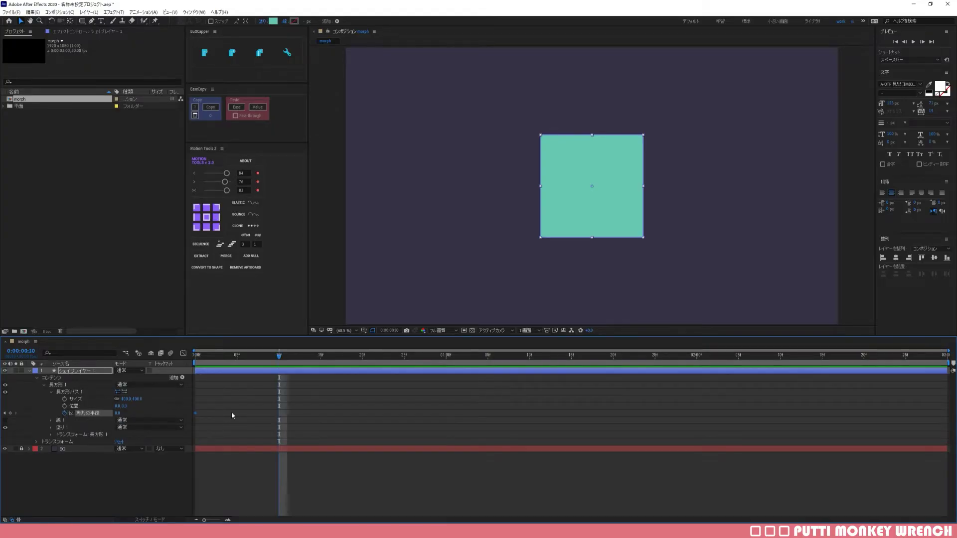
key("shift+Page_Down")
key("shift+Page_Down")
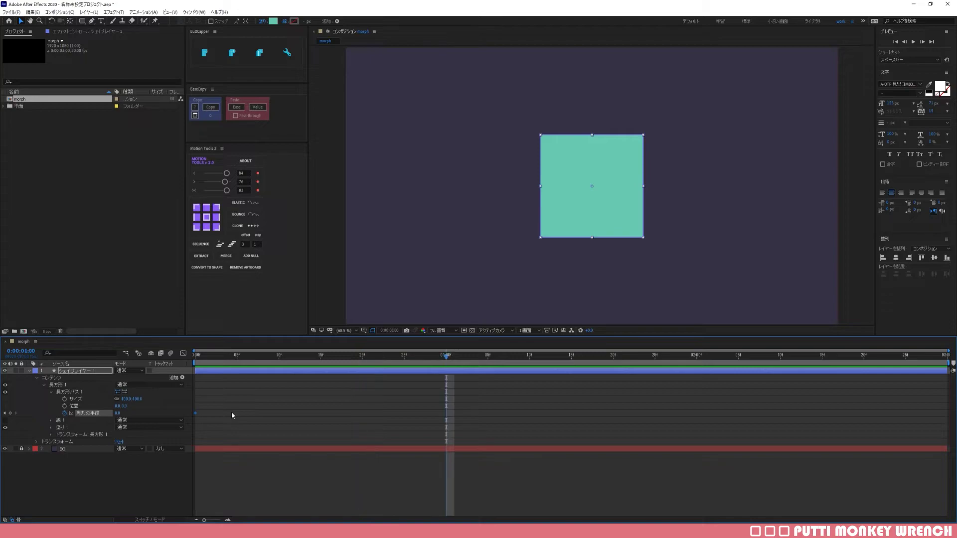
left_click(164, 411)
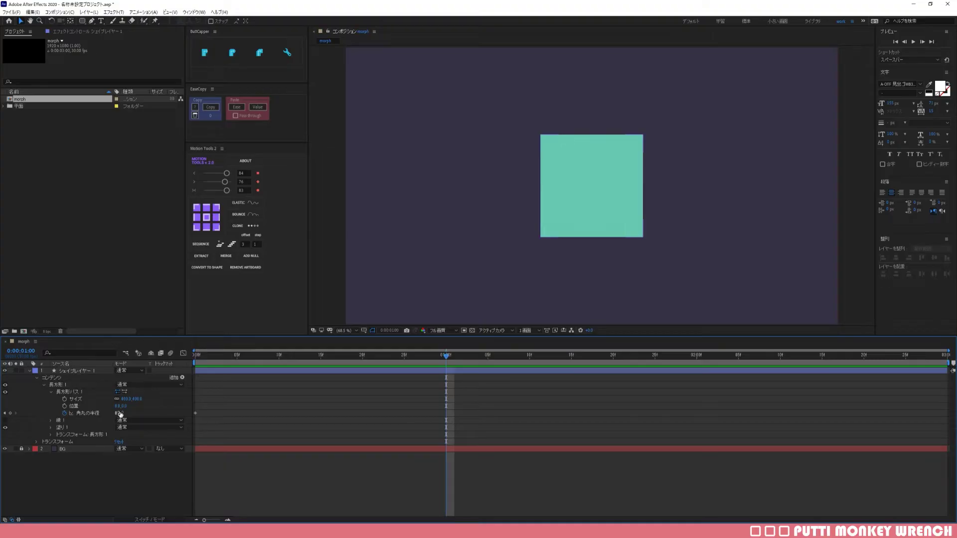
left_click_drag(119, 414, 210, 424)
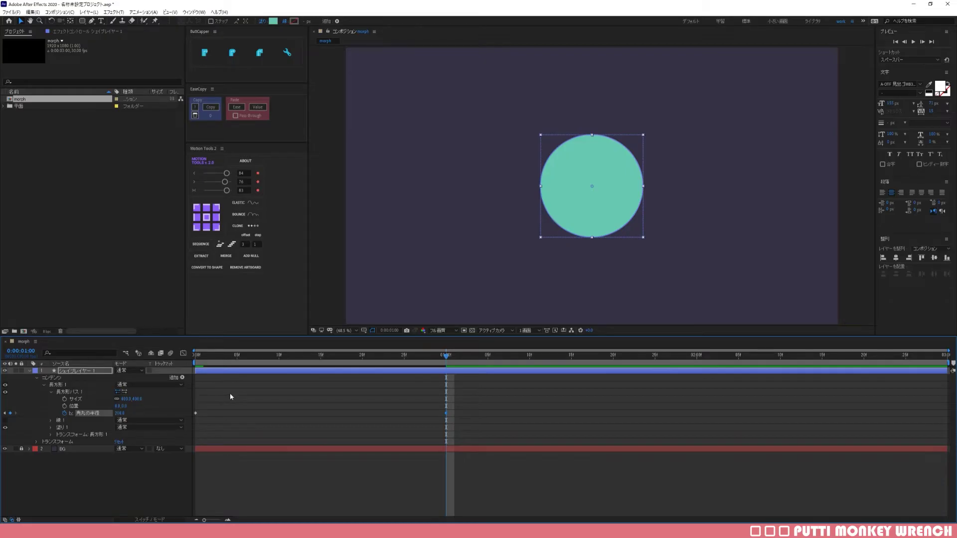
- Select the roundness keyframes and adjust their easing, then preview the animation
left_click(215, 406)
left_click_drag(197, 428, 193, 429)
left_click_drag(206, 411, 193, 422)
left_click_drag(230, 176, 228, 175)
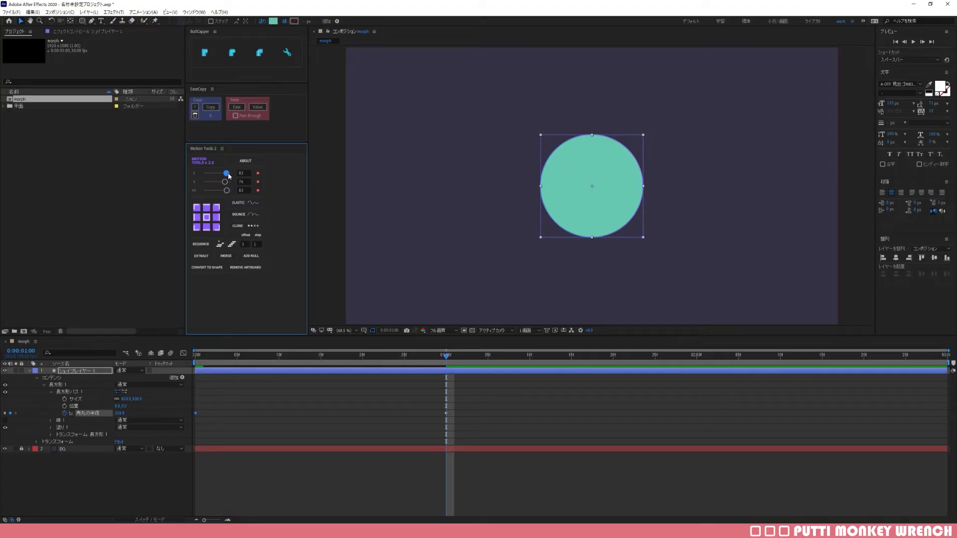
left_click_drag(421, 418, 463, 403)
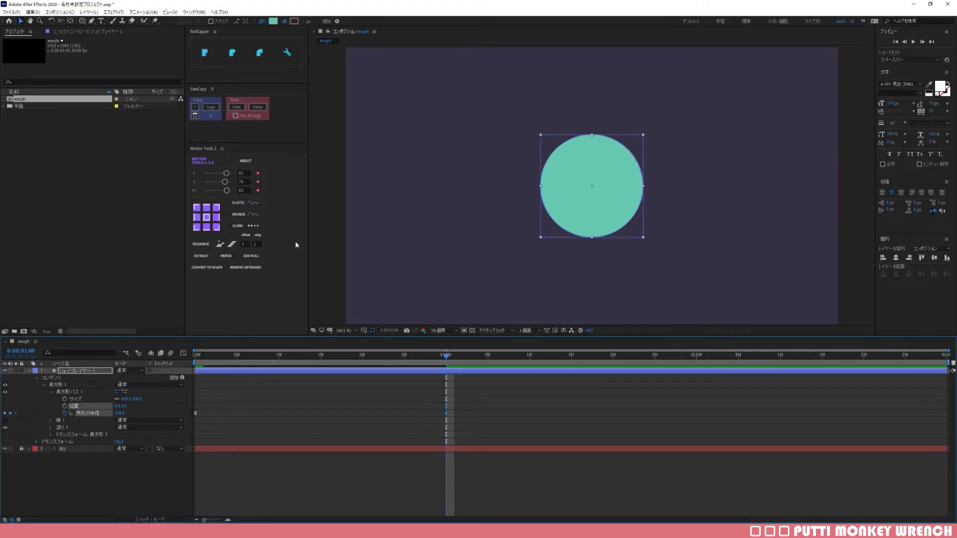
left_click(225, 183)
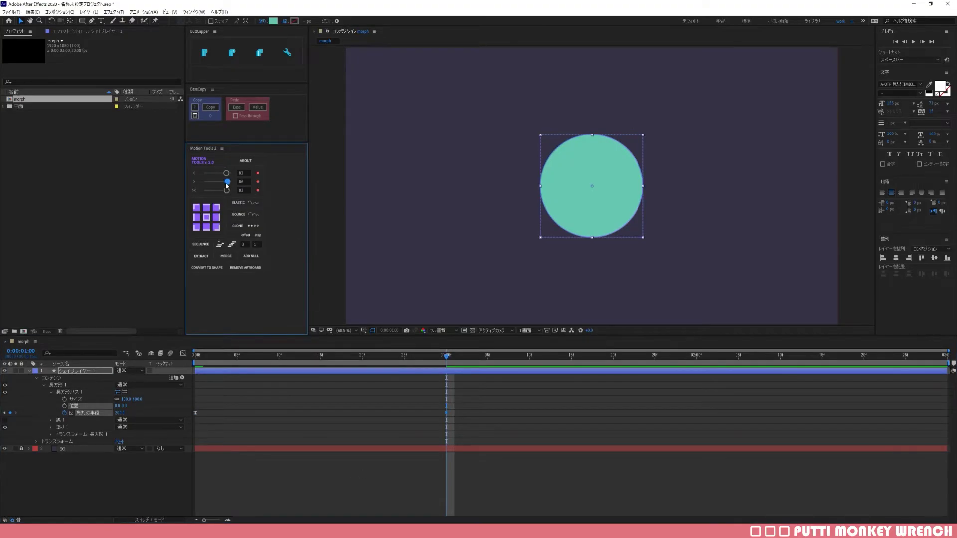
left_click(327, 420)
left_click_drag(573, 360, 701, 373)
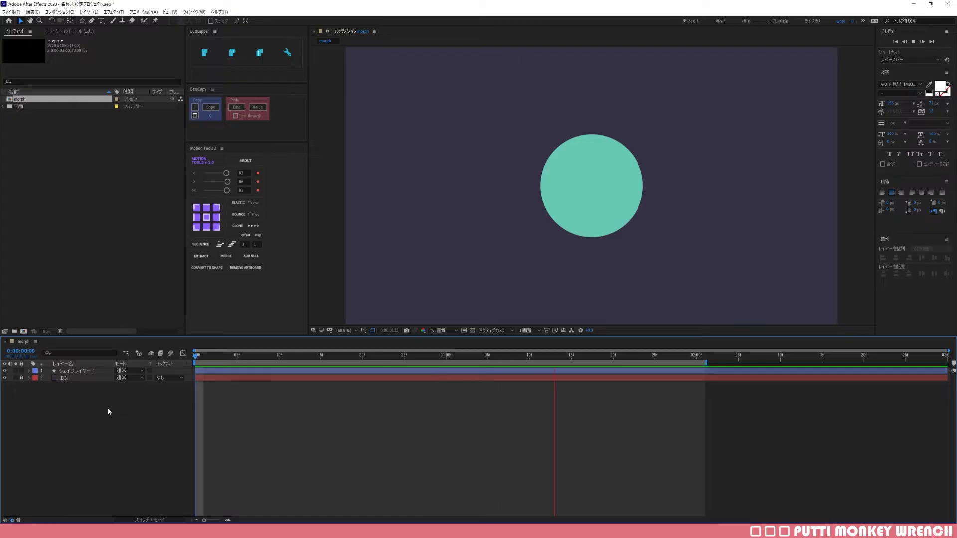
- Stop the preview, return to the first frame and hide the teal square layer
key("space")
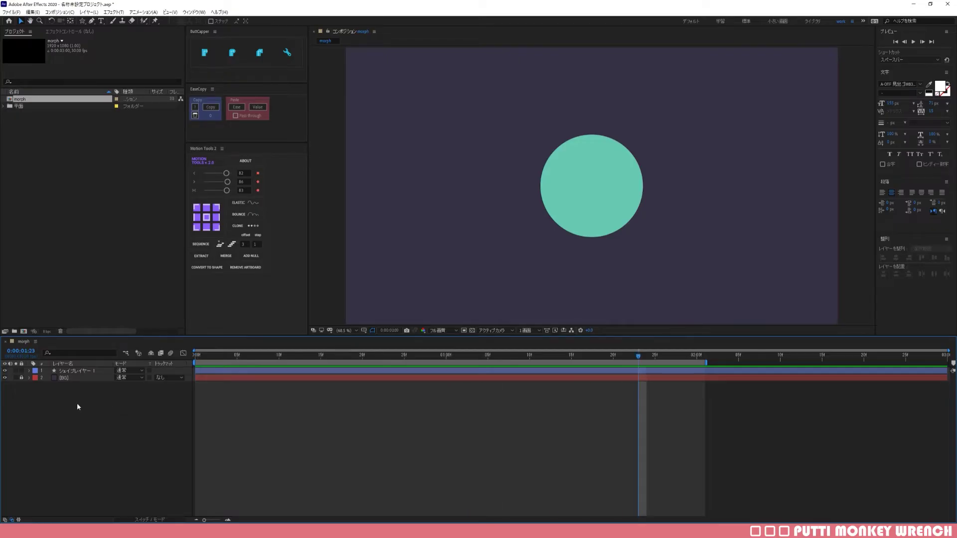
key("Home")
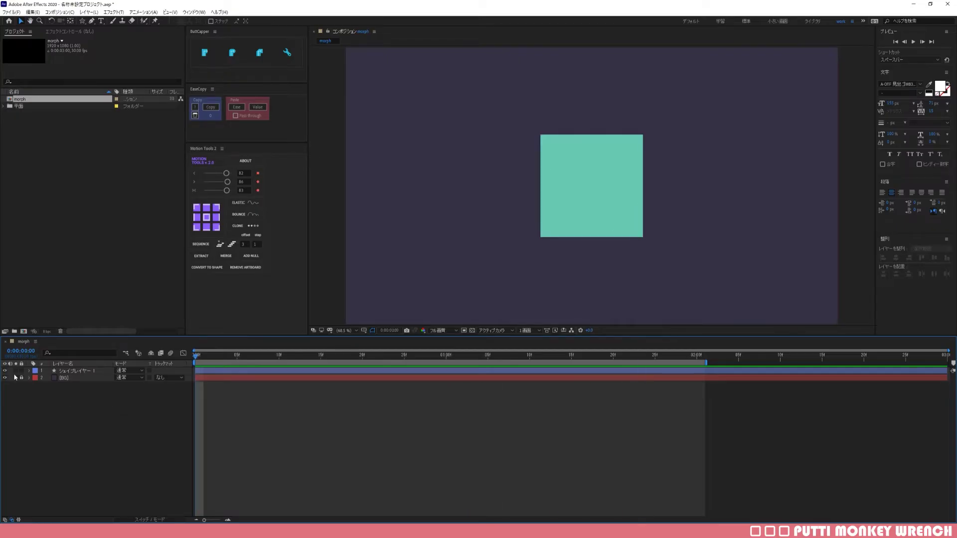
left_click(5, 371)
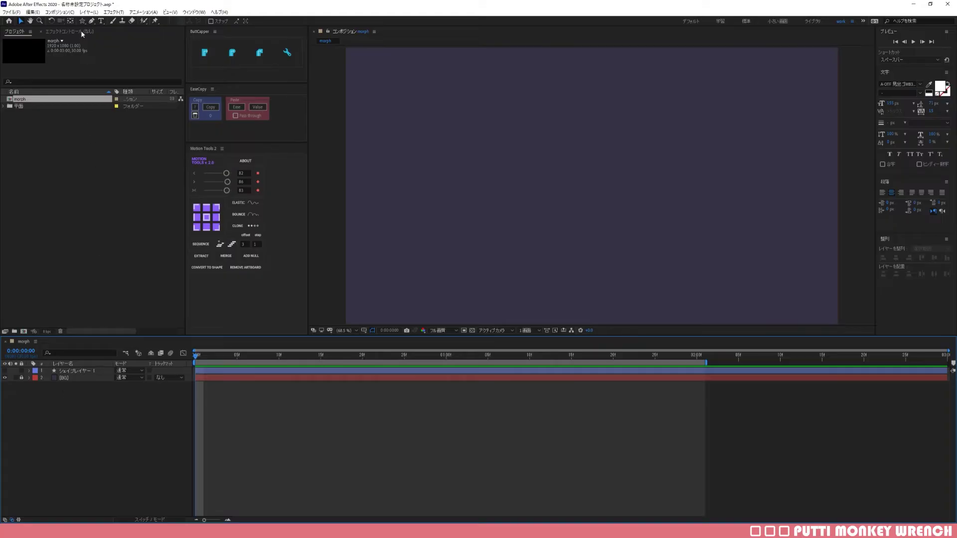
- Add a composition-sized teal ellipse on a new shape layer using the Ellipse Tool
left_click_drag(82, 21, 111, 40)
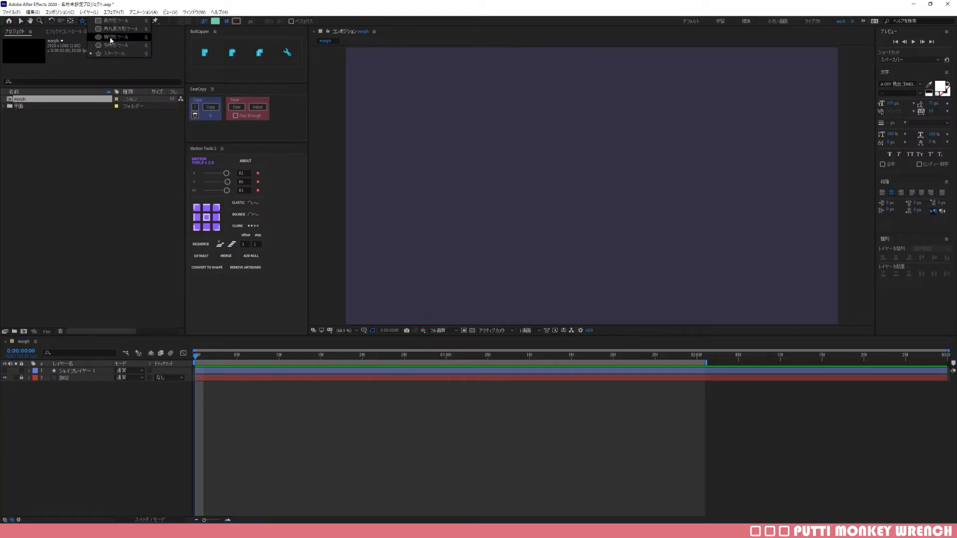
left_click(111, 38)
double_click(82, 22)
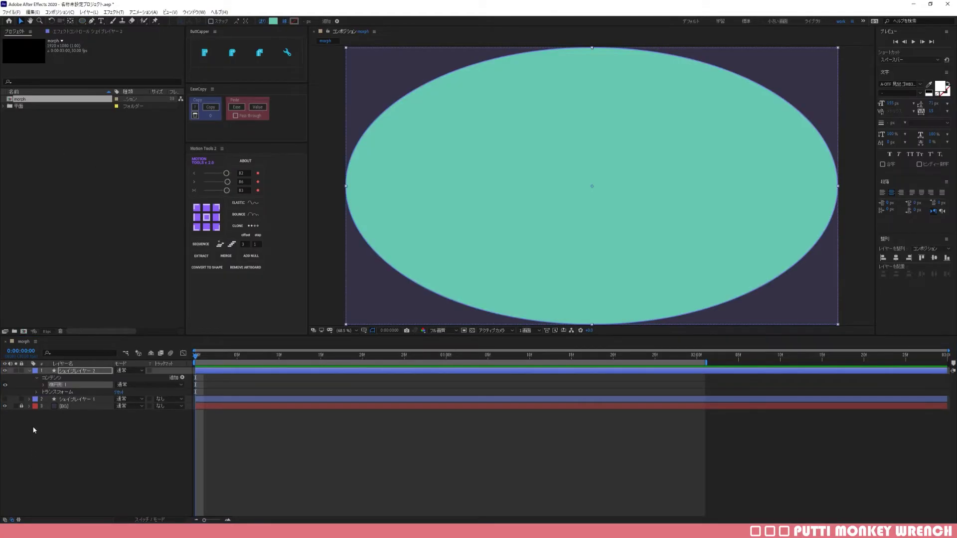
- Unlink the ellipse's Size and set it to 400 by 400, making a centred circle
left_click(43, 385)
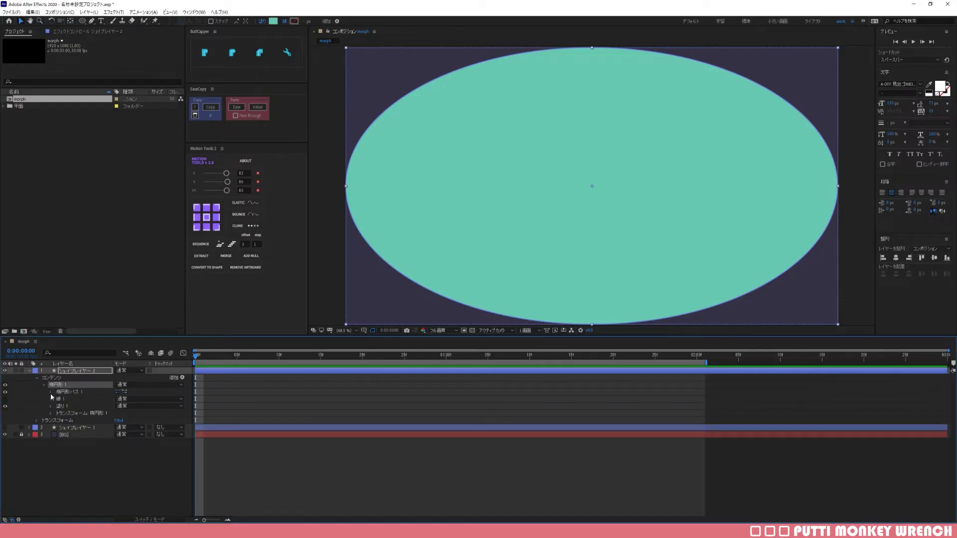
left_click(50, 393)
left_click(110, 401)
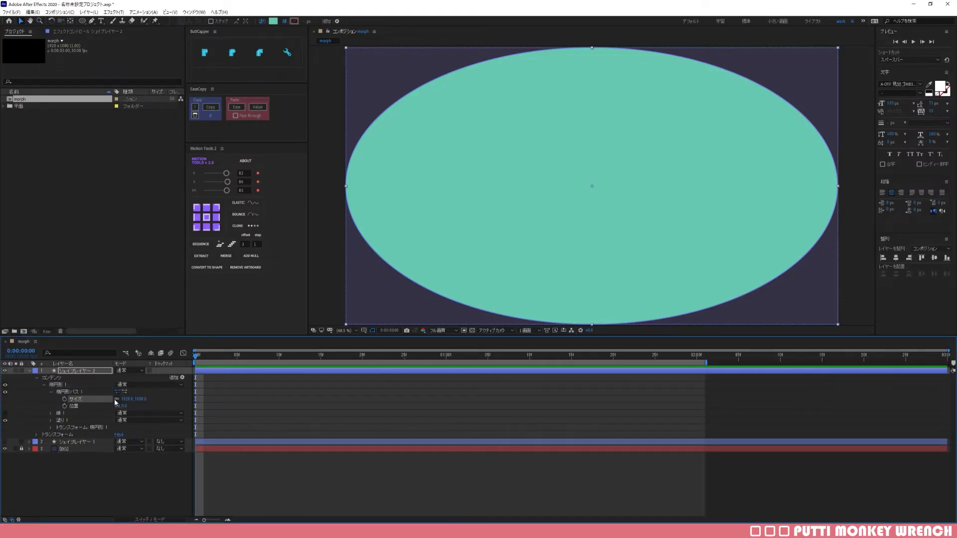
left_click(115, 398)
left_click(126, 398)
type("400")
key("Tab")
type("4")
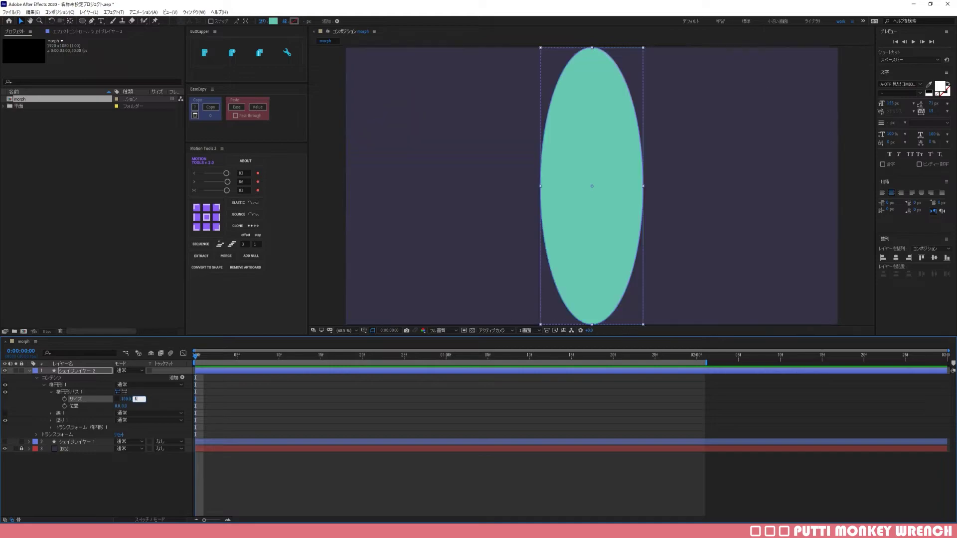
type("00")
key("Return")
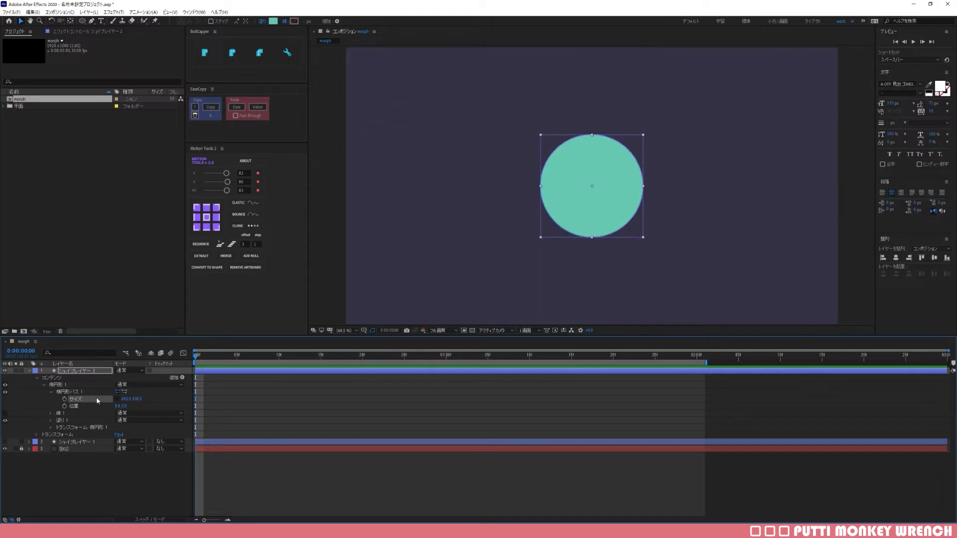
left_click(44, 385)
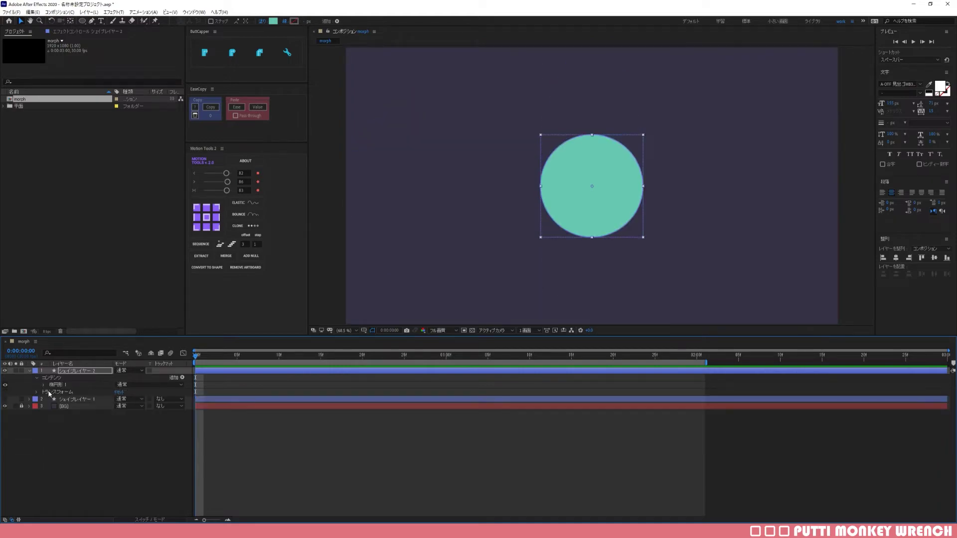
left_click(58, 424)
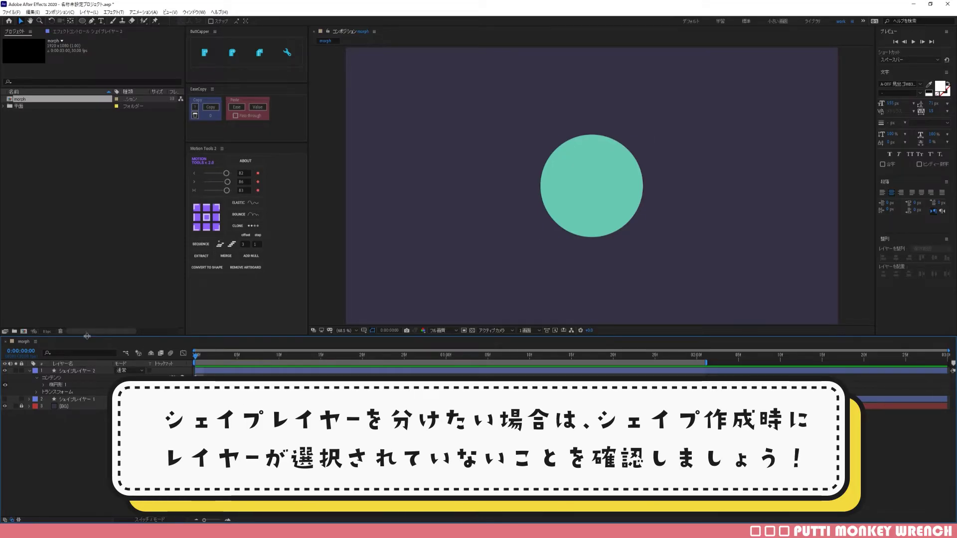
- Enlarge the timeline panel and select the circle's shape layer シェイプレイヤー 2
left_click_drag(85, 336, 85, 320)
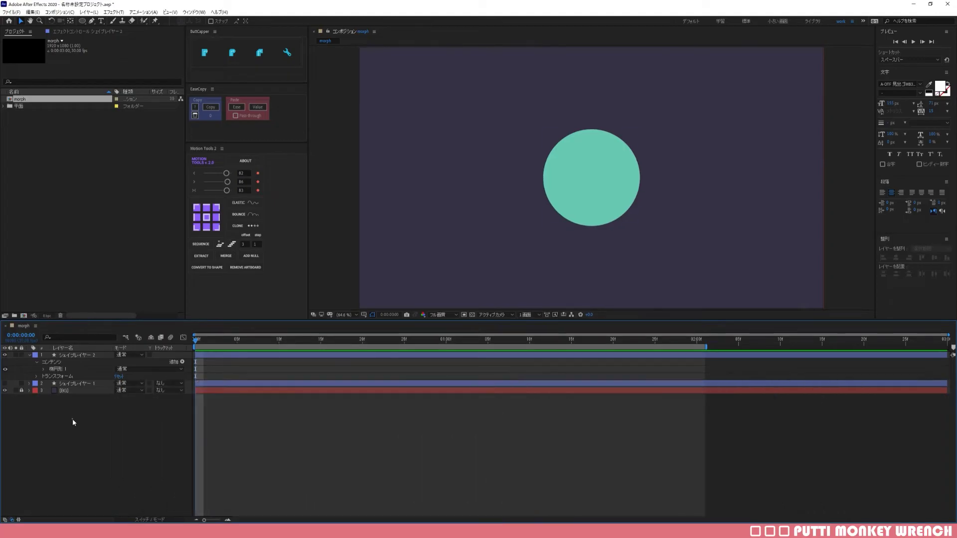
left_click(75, 382)
left_click(76, 357)
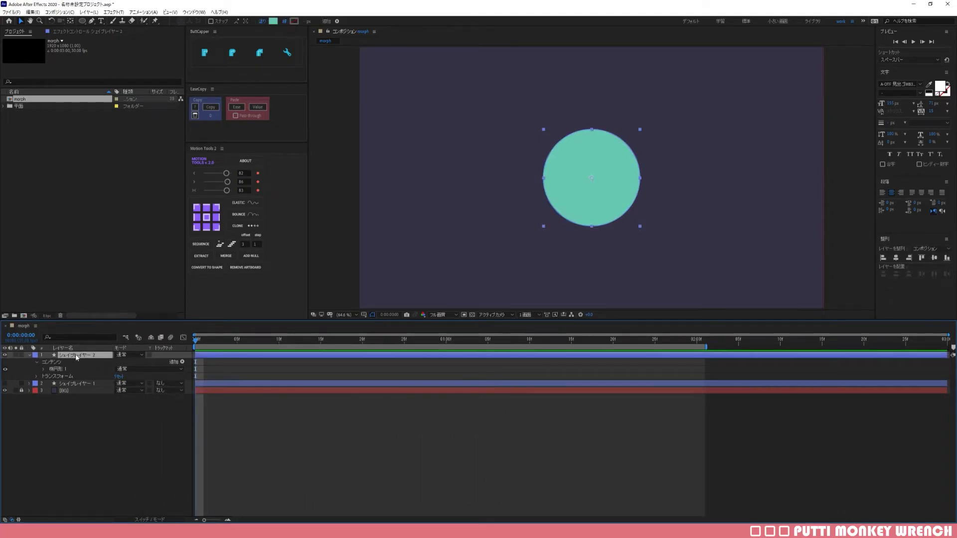
left_click(83, 22)
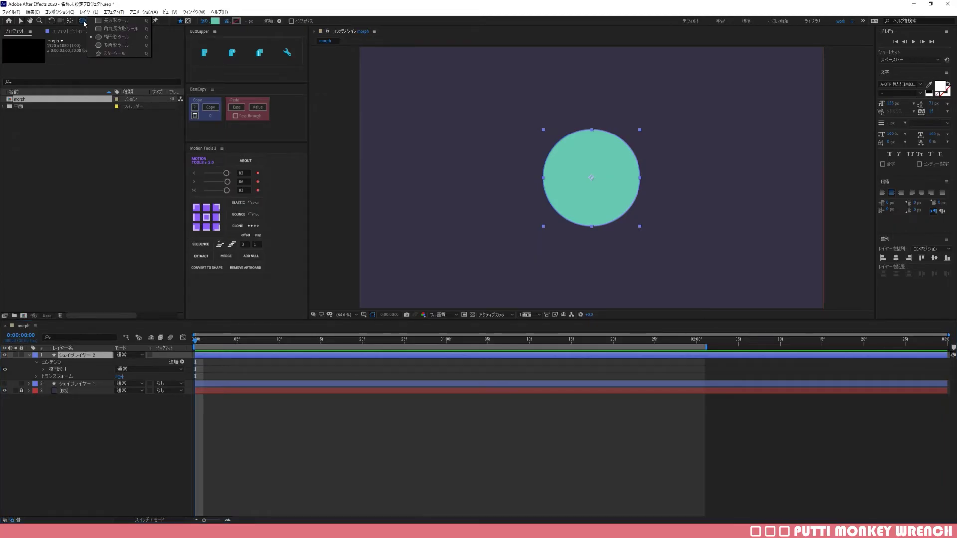
- Add a large five-point star, 多角形 1, to the circle's shape layer and expand it
left_click(107, 54)
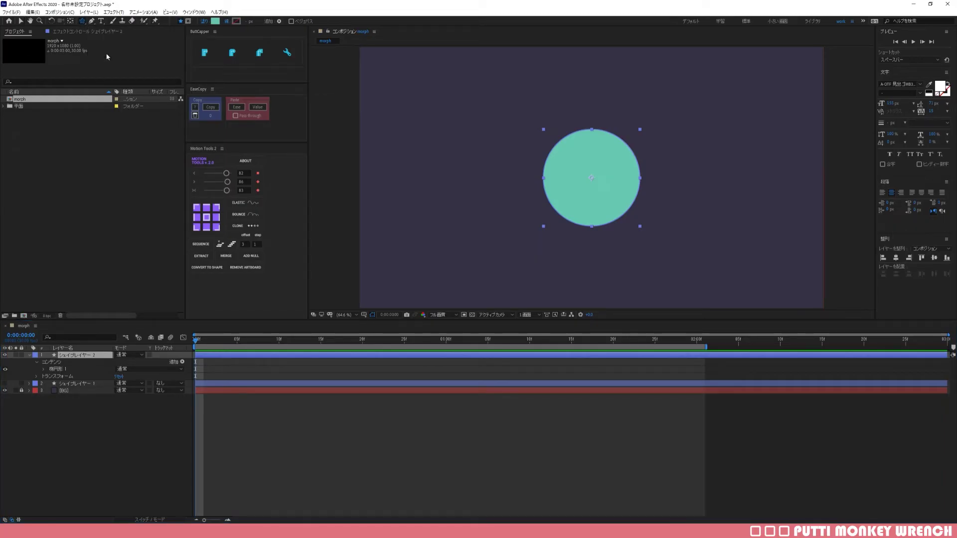
double_click(82, 22)
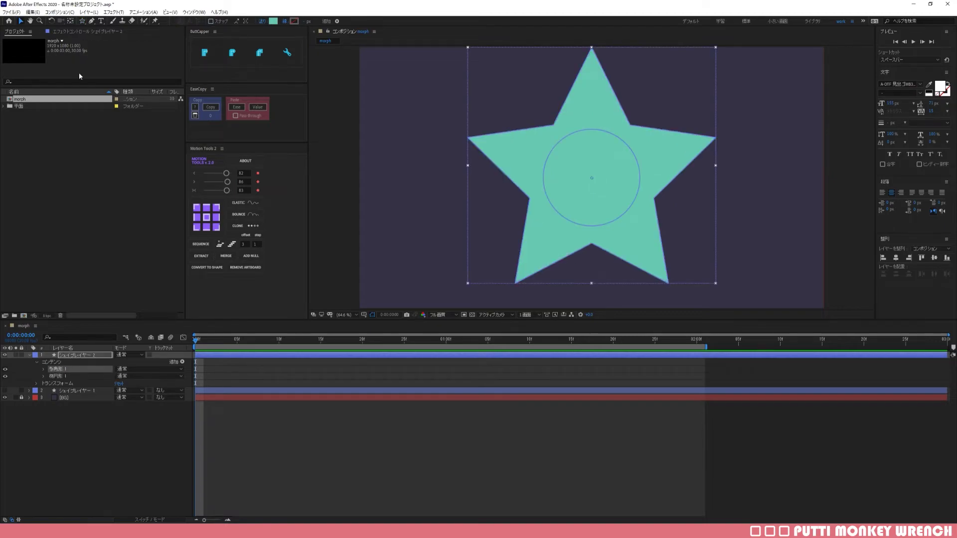
left_click(44, 369)
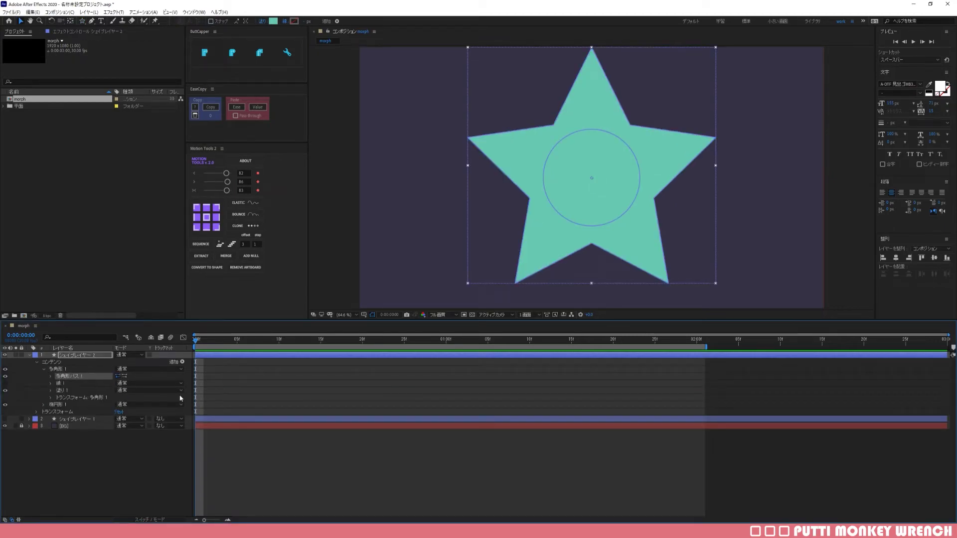
left_click(517, 282)
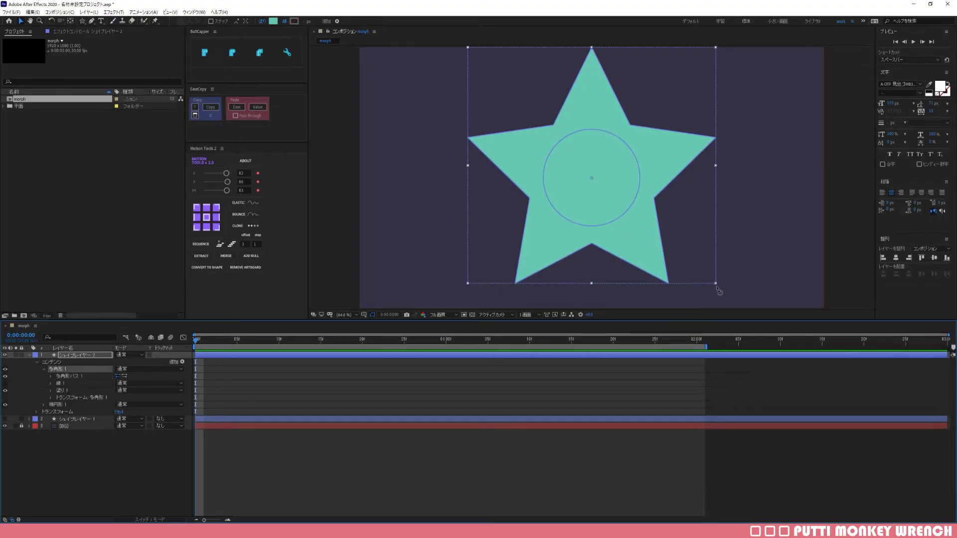
- Shrink the star inside the circle via its outer and inner radius, inner being half the outer
mouse_move(714, 285)
left_mouse_down()
mouse_move(652, 209)
mouse_move(656, 237)
mouse_move(632, 214)
left_mouse_up()
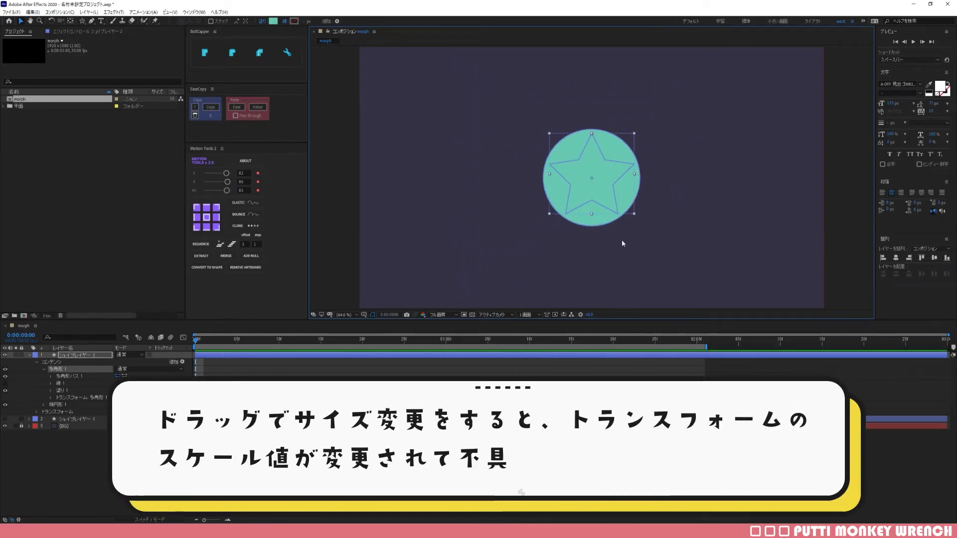
key("ctrl+z")
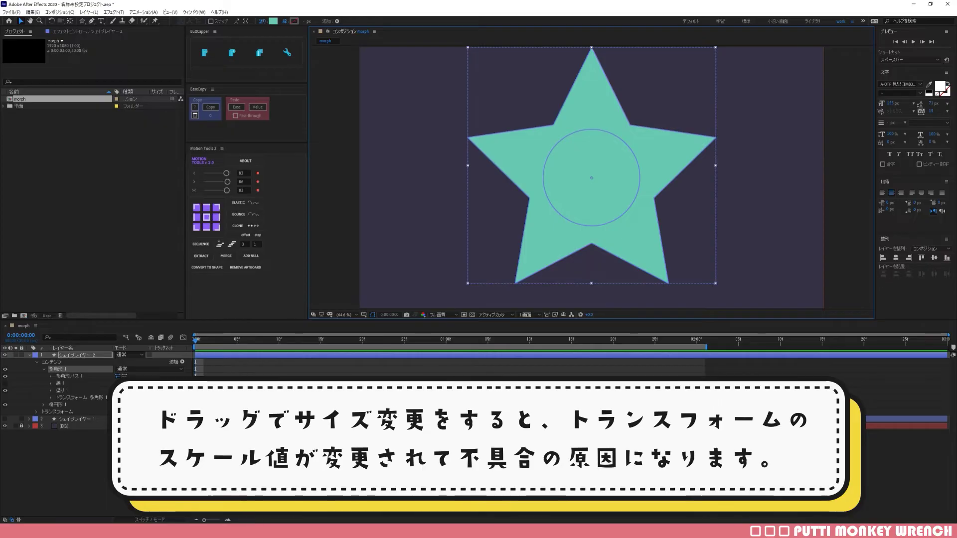
left_click(41, 377)
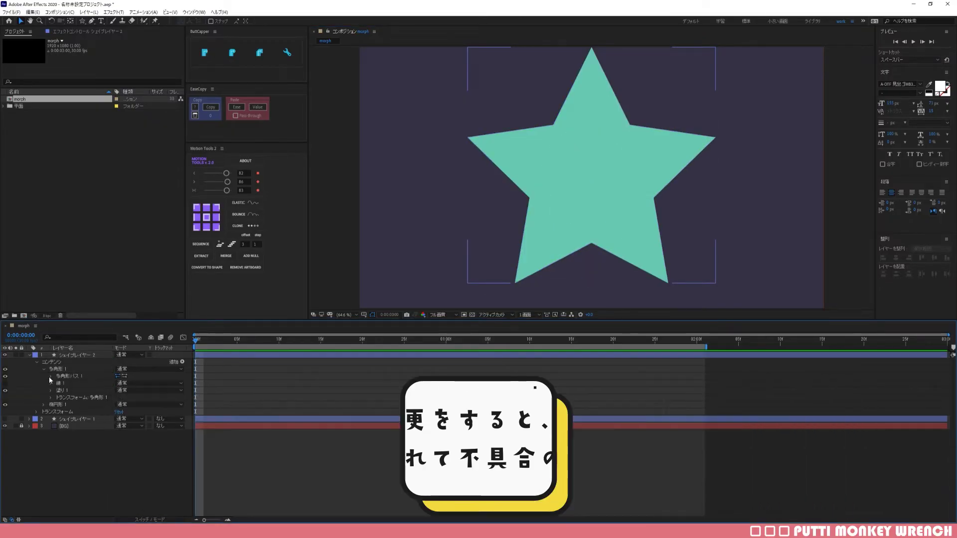
left_click(51, 377)
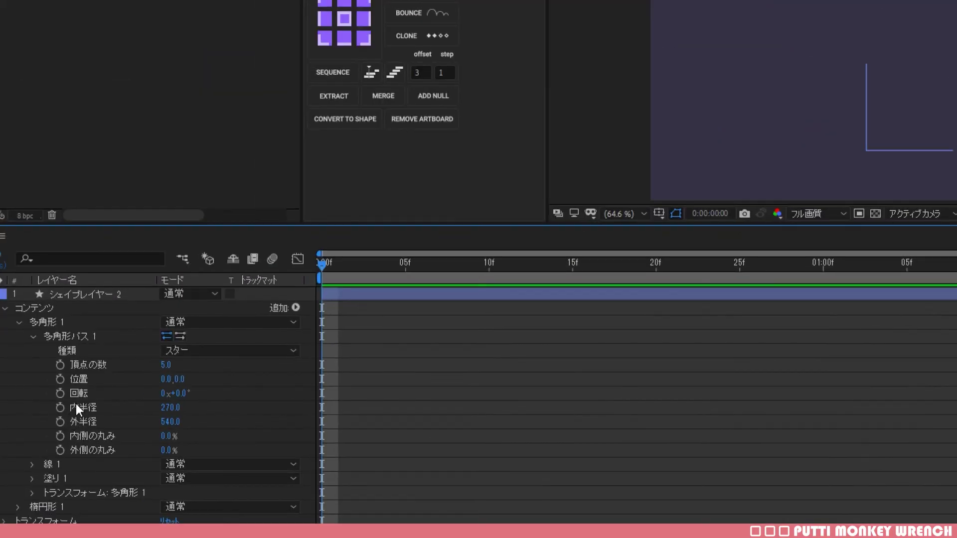
left_click(76, 406)
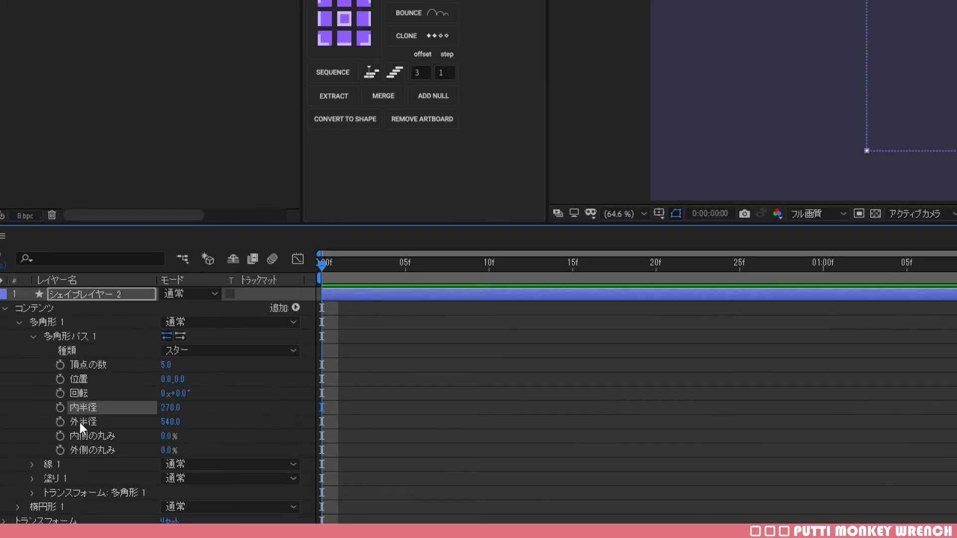
left_click(79, 421, "shift")
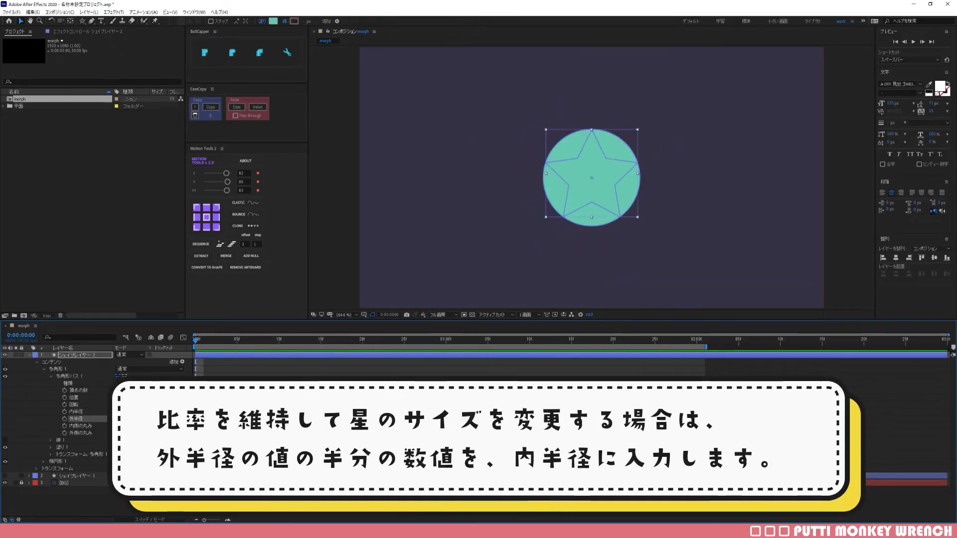
key("F2")
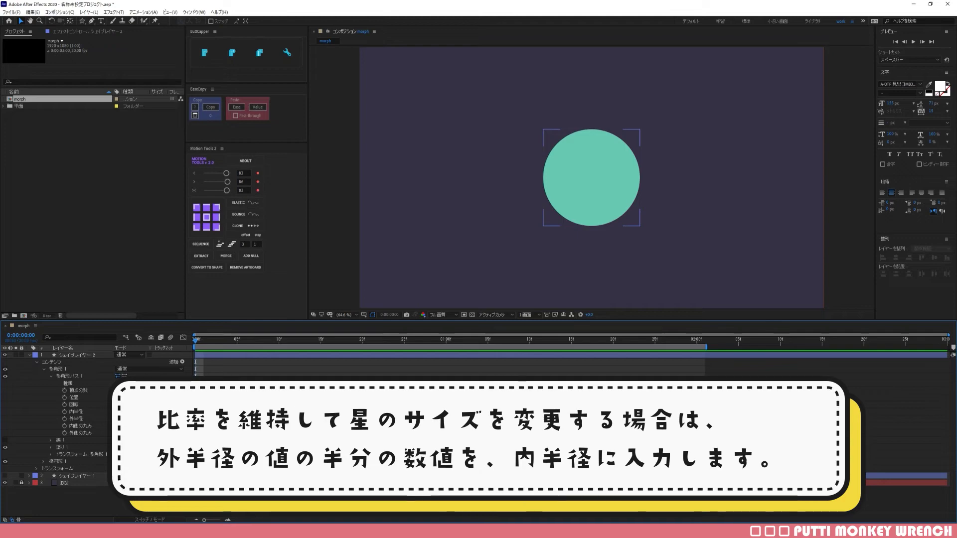
left_click(70, 378)
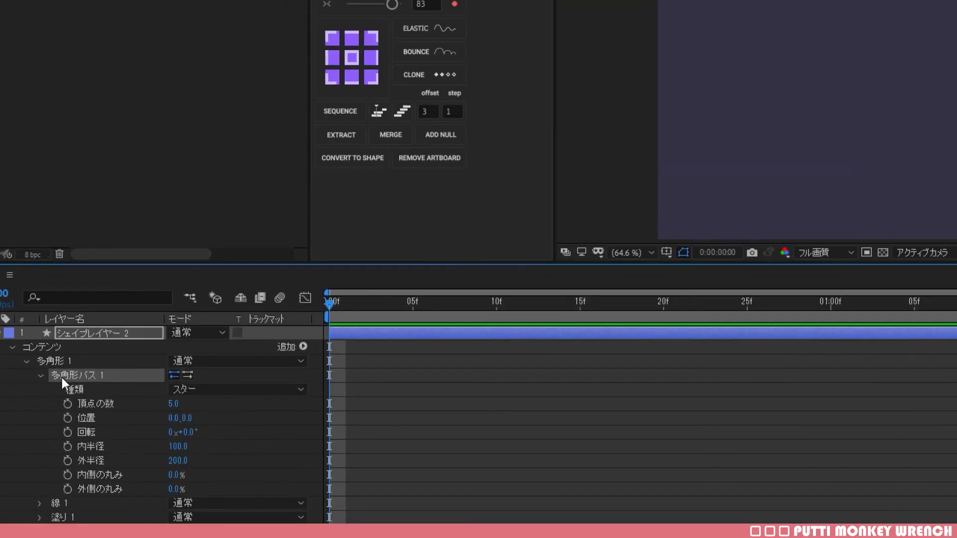
- Convert the star's polystar path to a Bezier path, test and undo point edits, and reveal Path
right_click(62, 378)
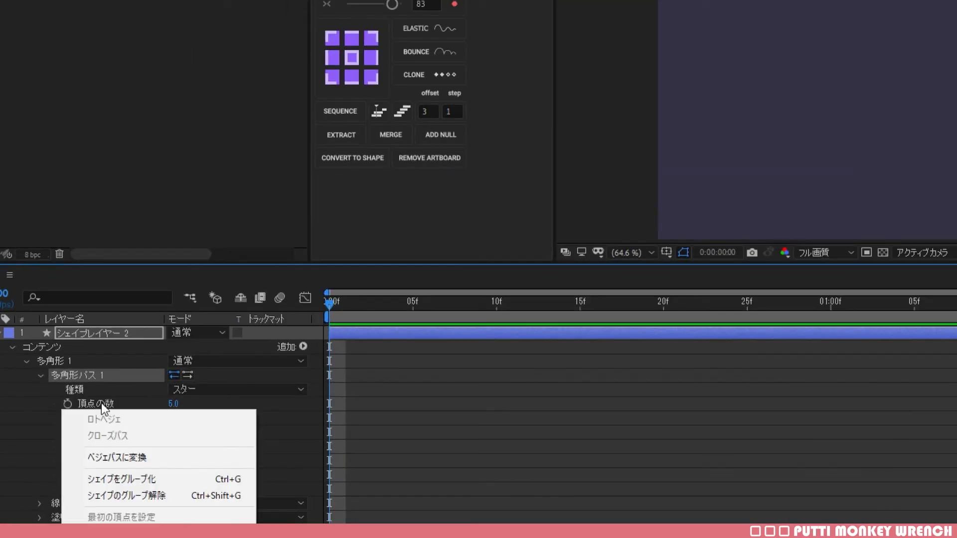
left_click(122, 459)
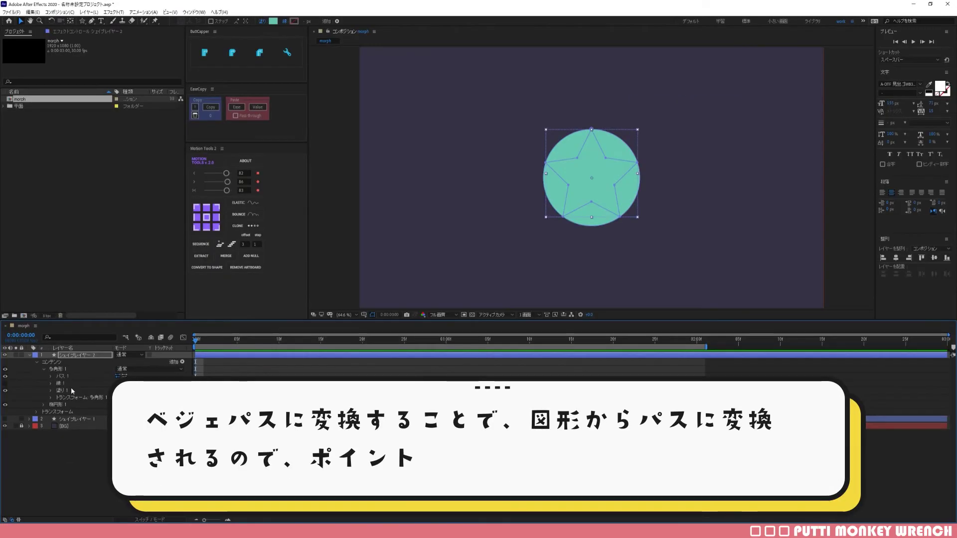
left_click(60, 377)
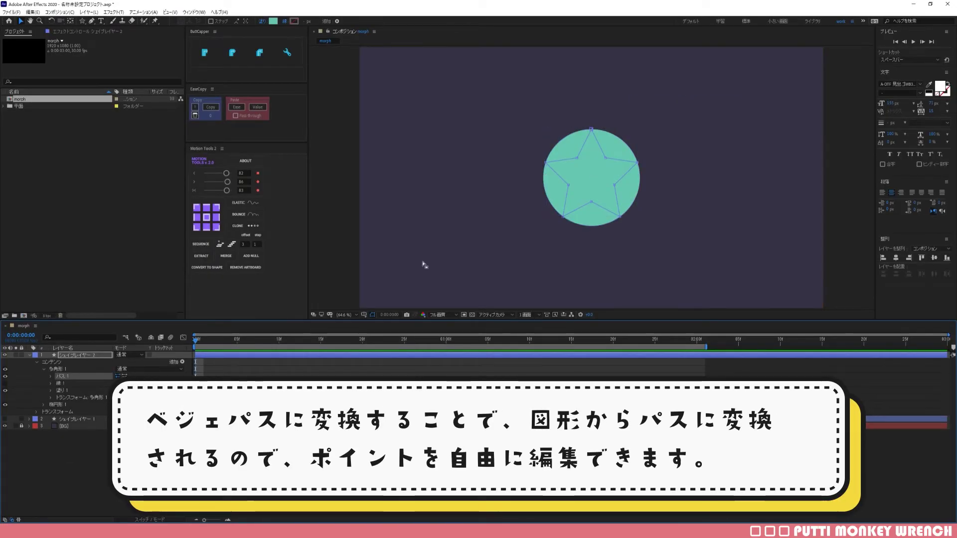
left_click_drag(545, 162, 494, 156)
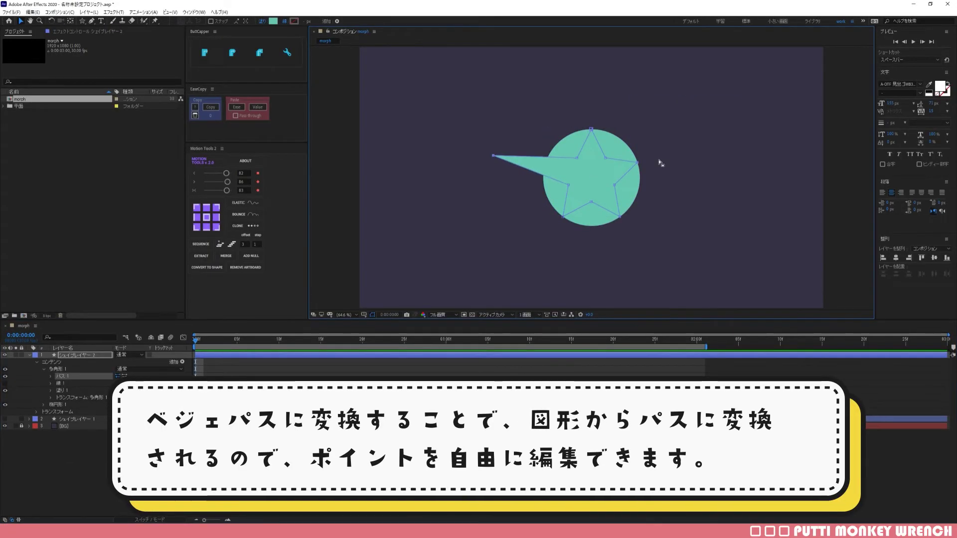
left_click_drag(637, 164, 700, 160)
key("ctrl+z")
key("ctrl+z")
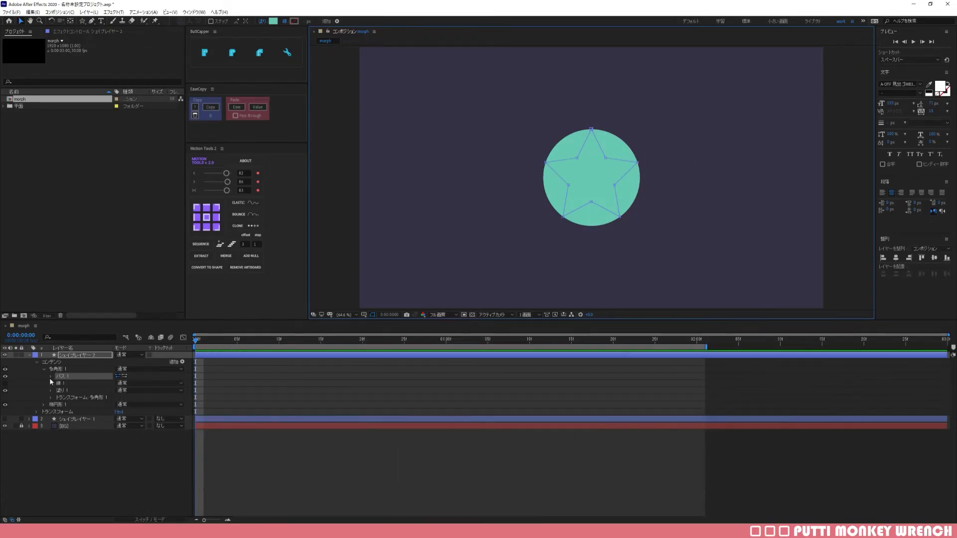
left_click(52, 376)
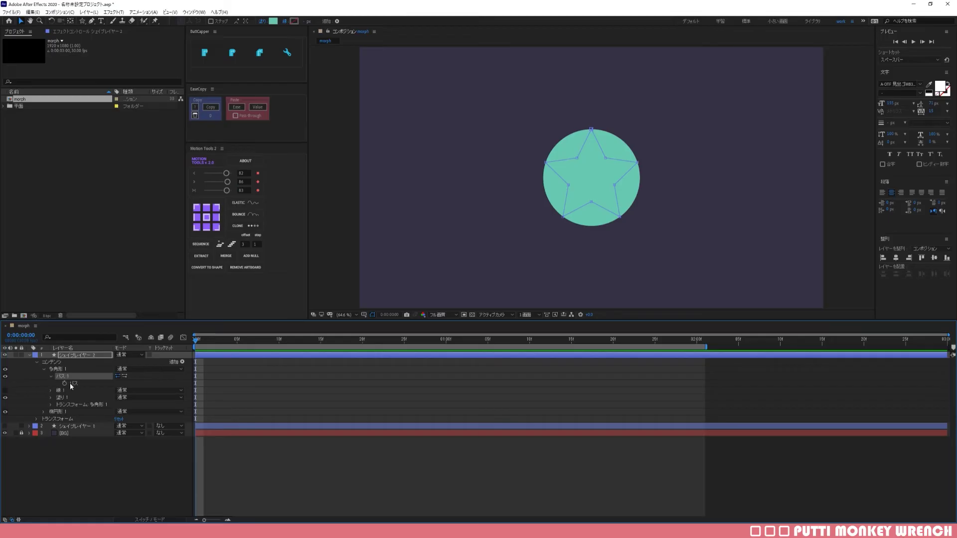
- Add a start-of-timeline keyframe to the star's Path property and copy that star path
left_click(71, 383)
left_click(64, 383)
key("ctrl+c")
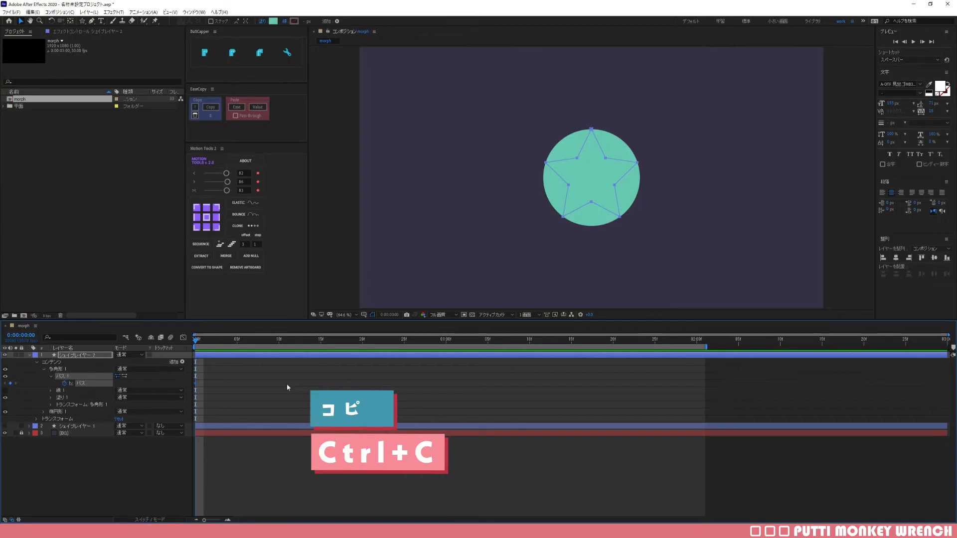
- Hide the Polystar 1 star group so only the circle is visible
left_click(49, 375)
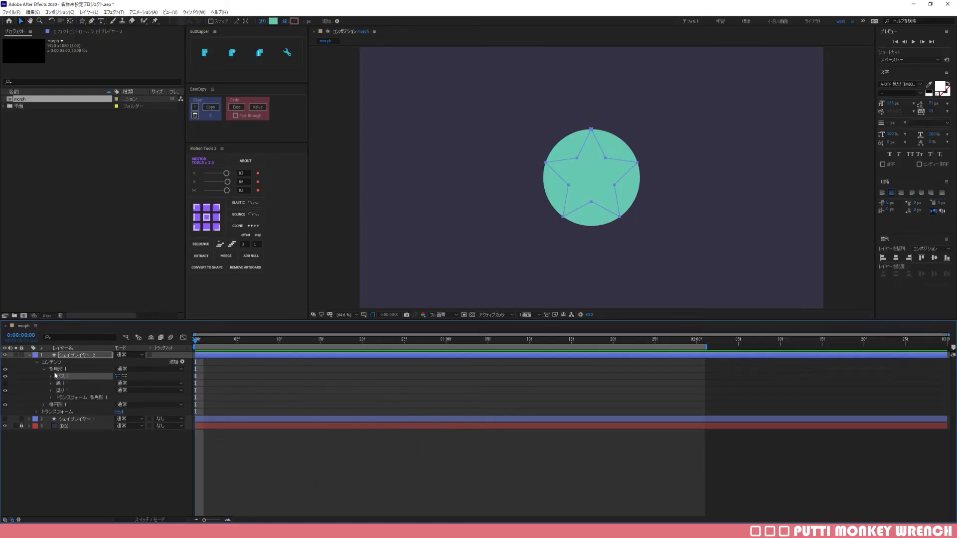
left_click(55, 370)
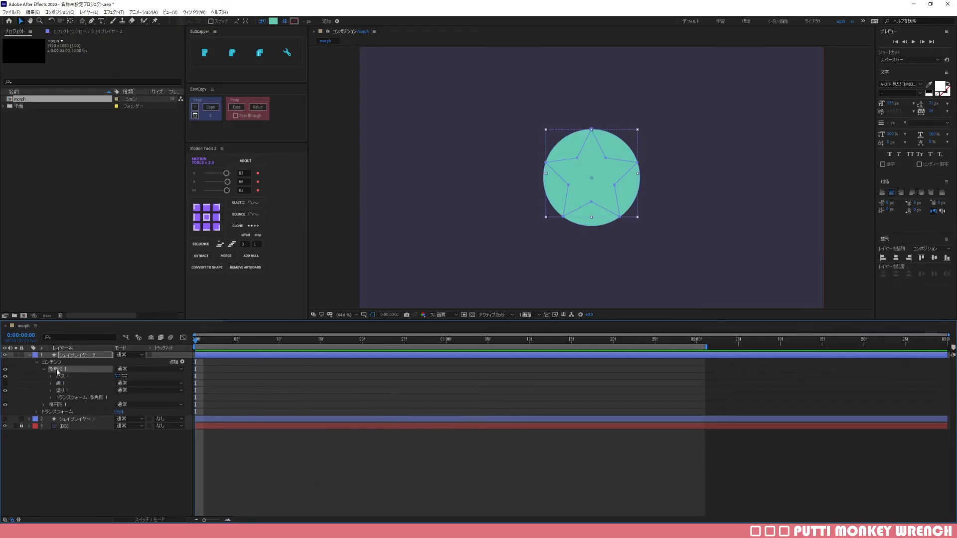
left_click(5, 370)
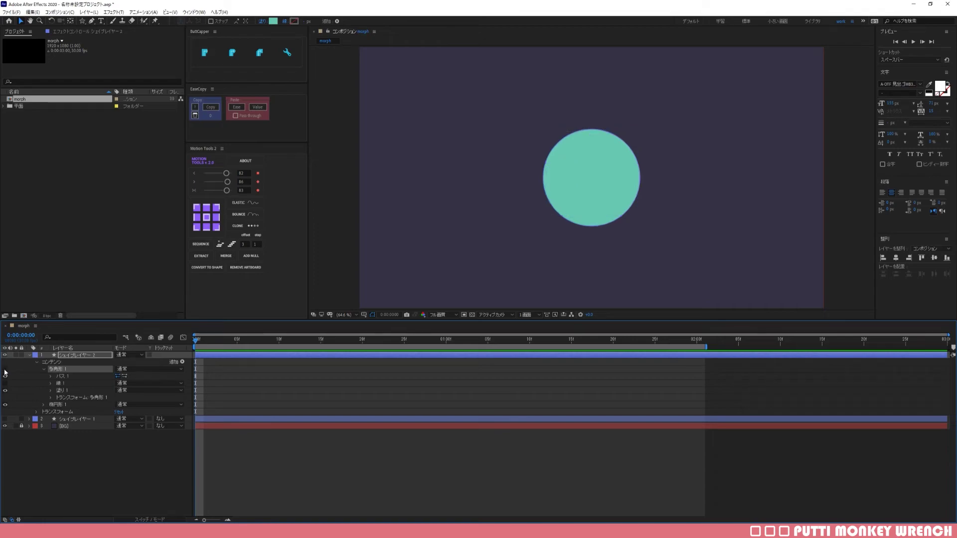
left_click(43, 369)
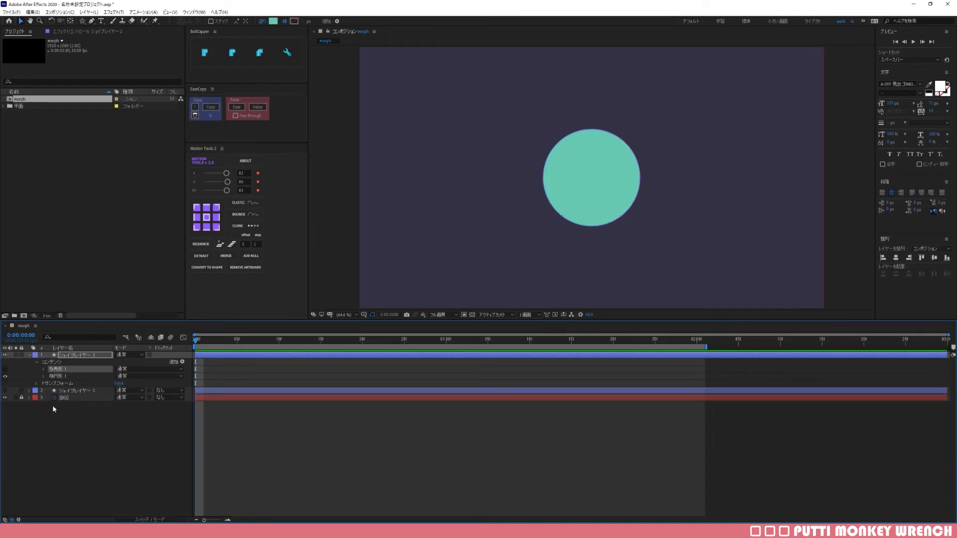
- Convert the circle's Ellipse Path 1 into a Bezier path
left_click(43, 376)
left_click(64, 384)
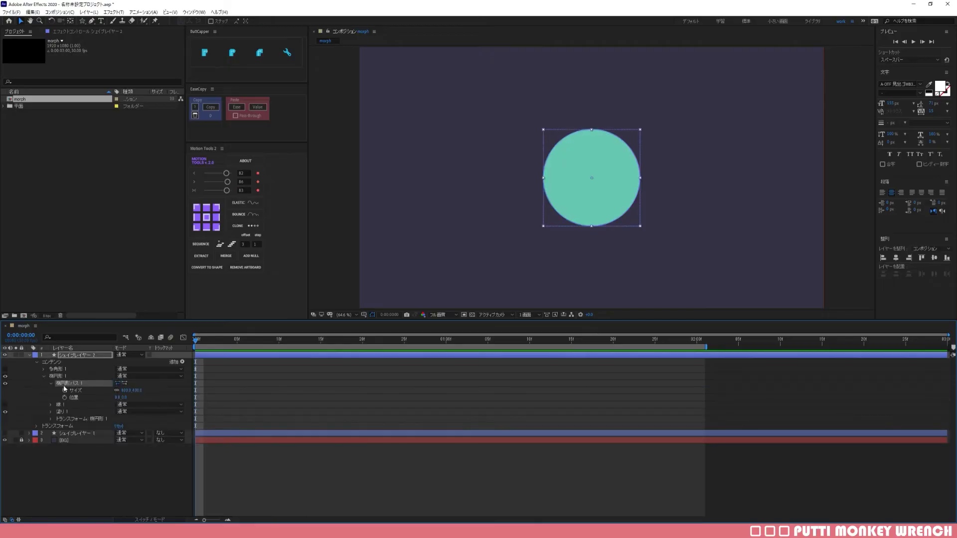
right_click(64, 385)
left_click(94, 426)
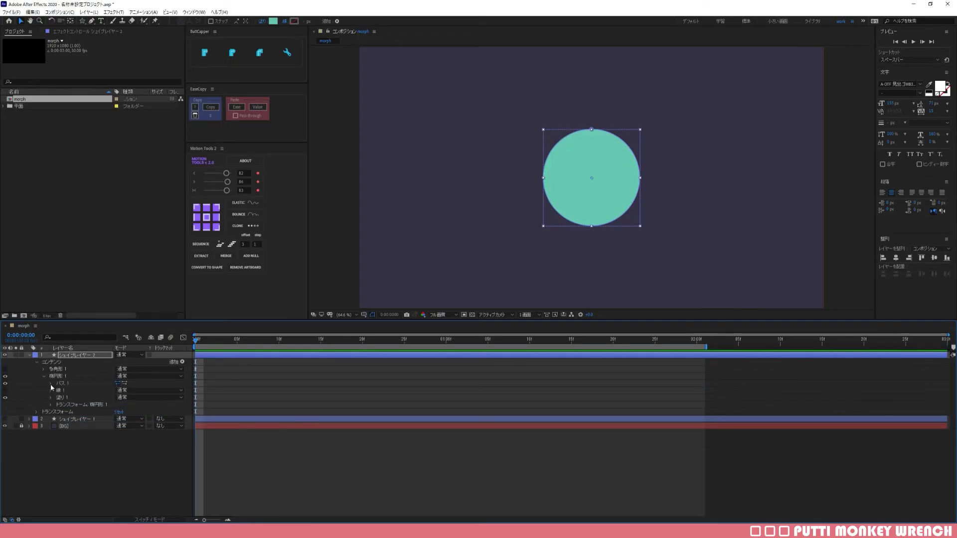
- Keyframe the circle's path at the start and paste the star shape at 1 second
left_click(50, 384)
left_click(62, 383)
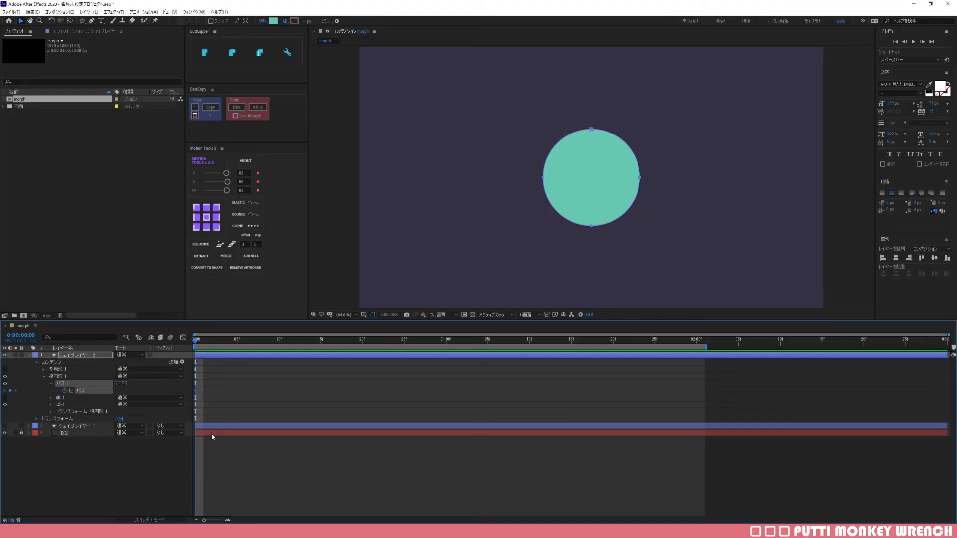
key("shift+Page_Down")
key("shift+Page_Down")
key("shift+Page_Down")
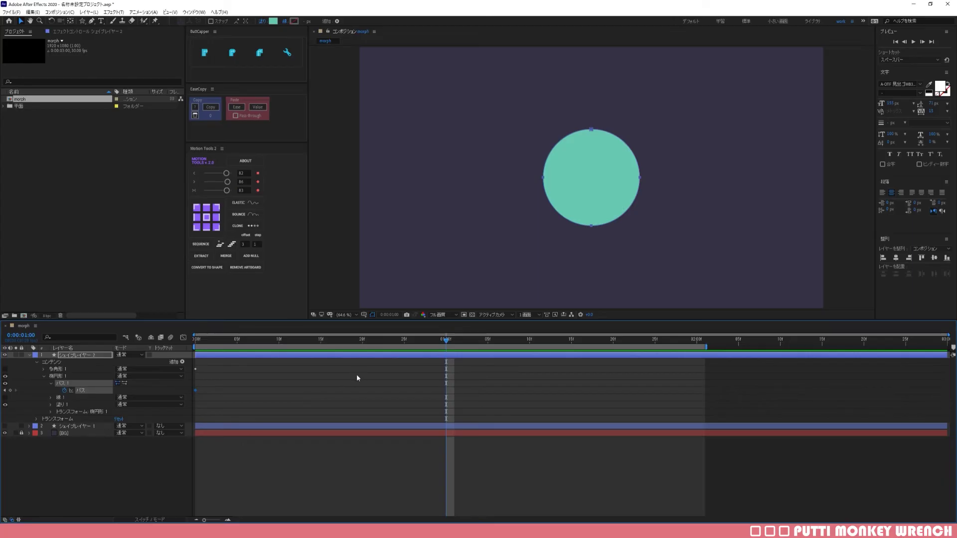
key("ctrl+v")
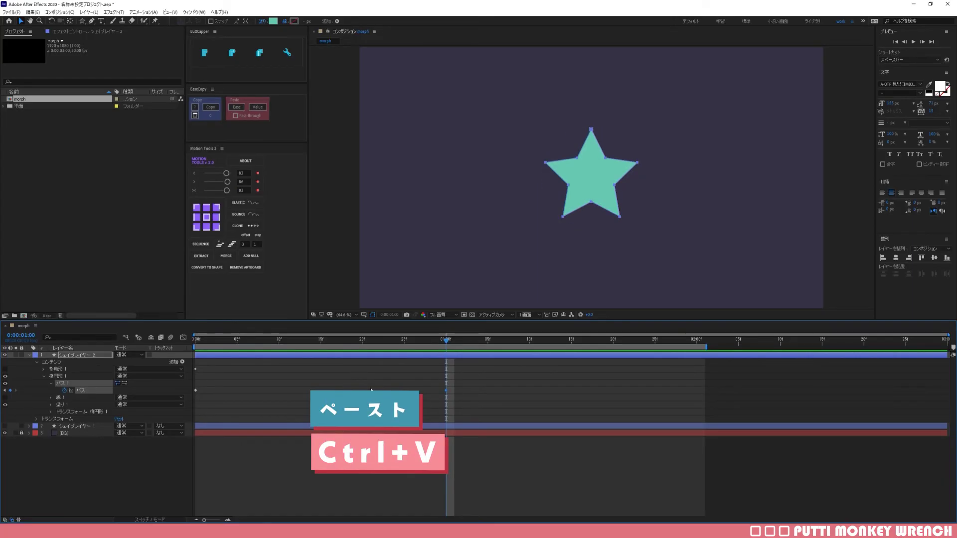
left_click(371, 390)
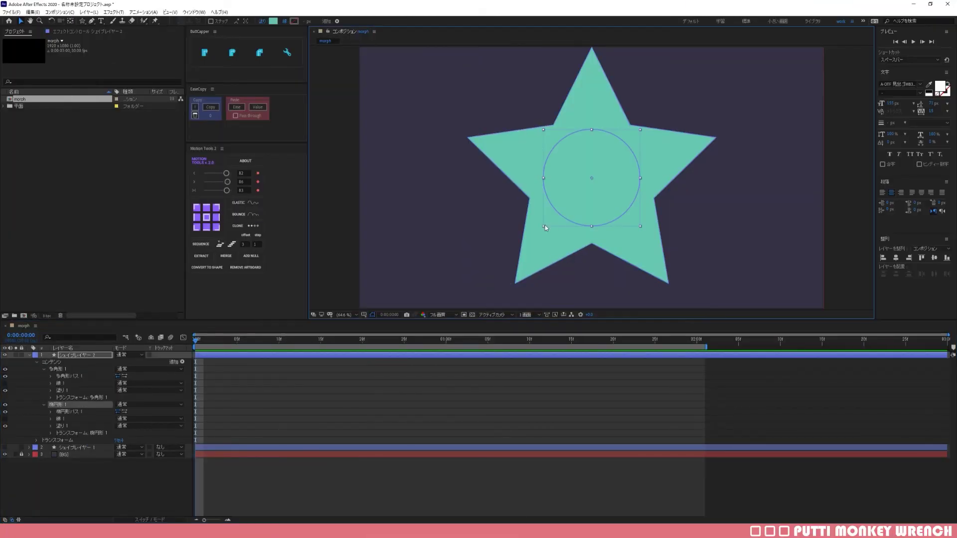
- Scale Polystar 1 down by its bounding-box corner so the star fits inside the teal circle
left_click_drag(544, 226, 503, 271)
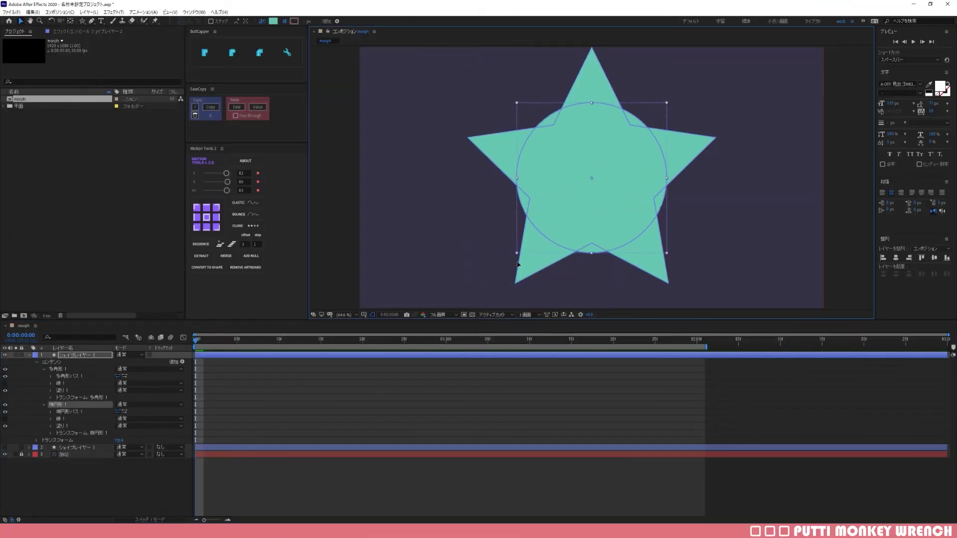
key("ctrl+z")
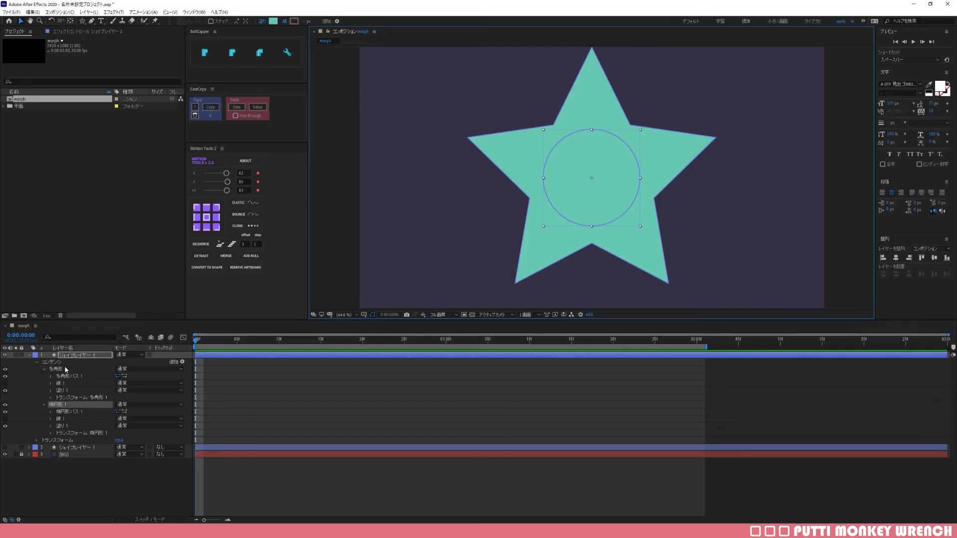
left_click(64, 367)
left_click_drag(468, 284, 491, 258)
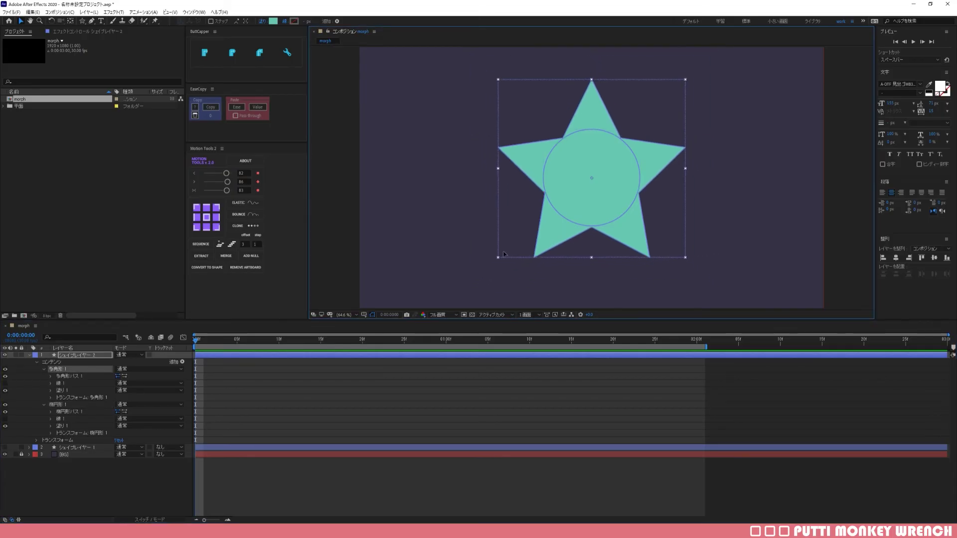
key("ctrl+z")
left_click(277, 461)
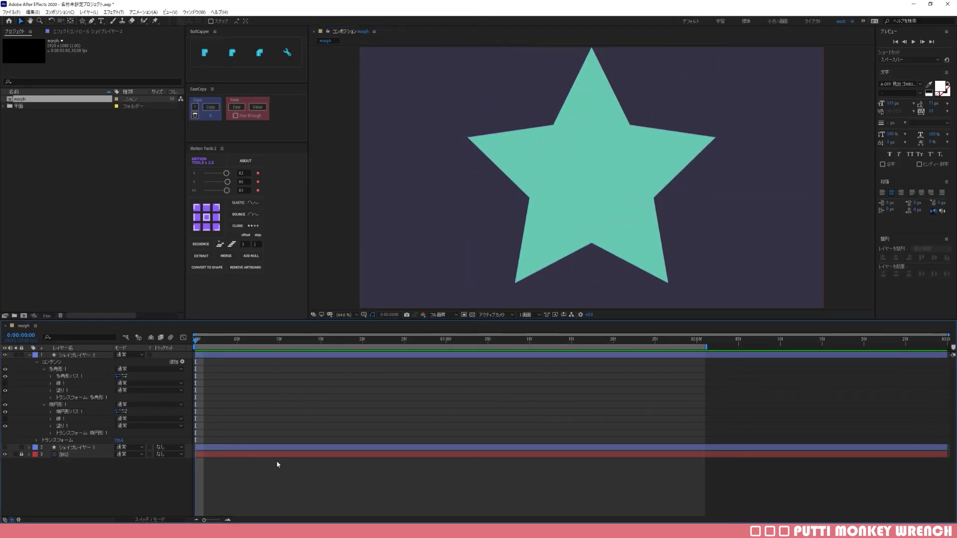
left_click(58, 369)
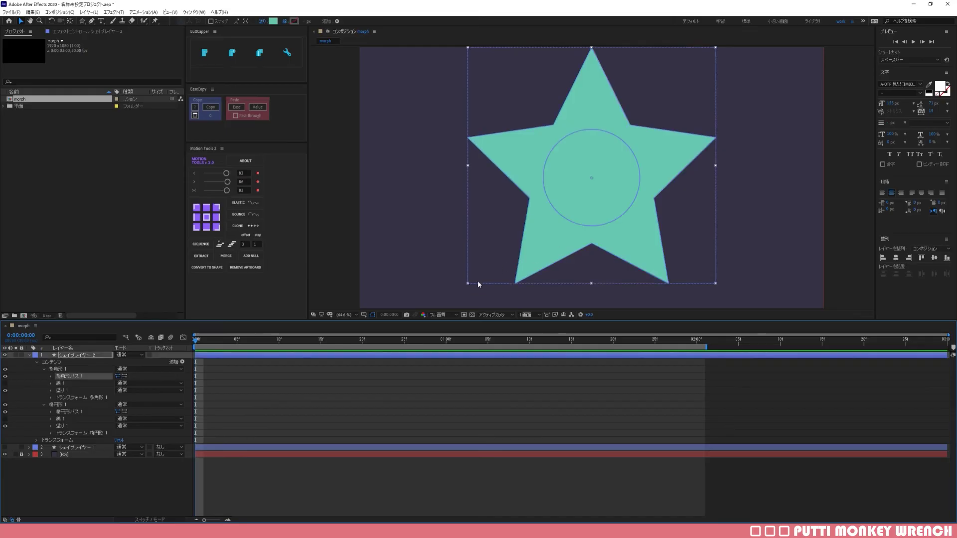
left_click_drag(468, 281, 535, 202)
left_click(287, 382)
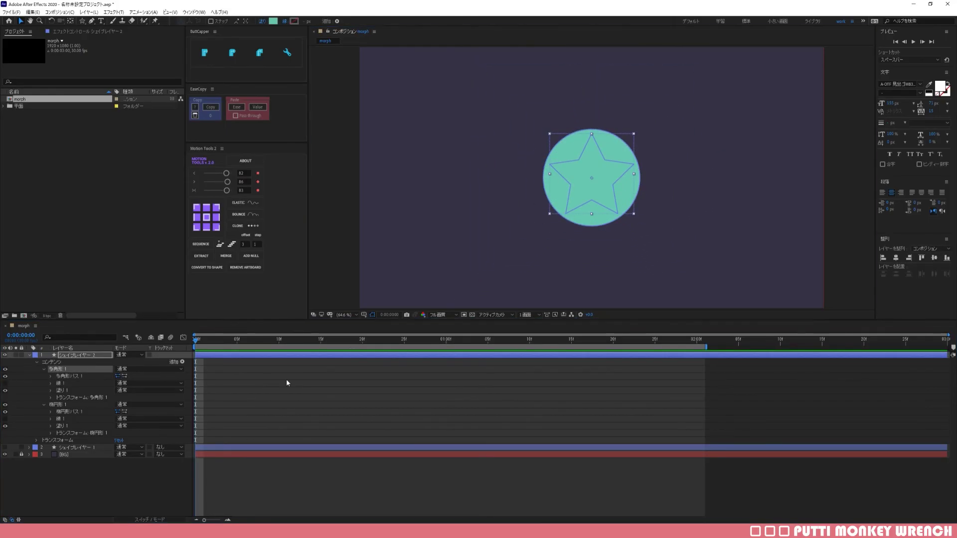
- Convert the star's polygon path to a Bezier path and keyframe it at the timeline start
right_click(64, 379)
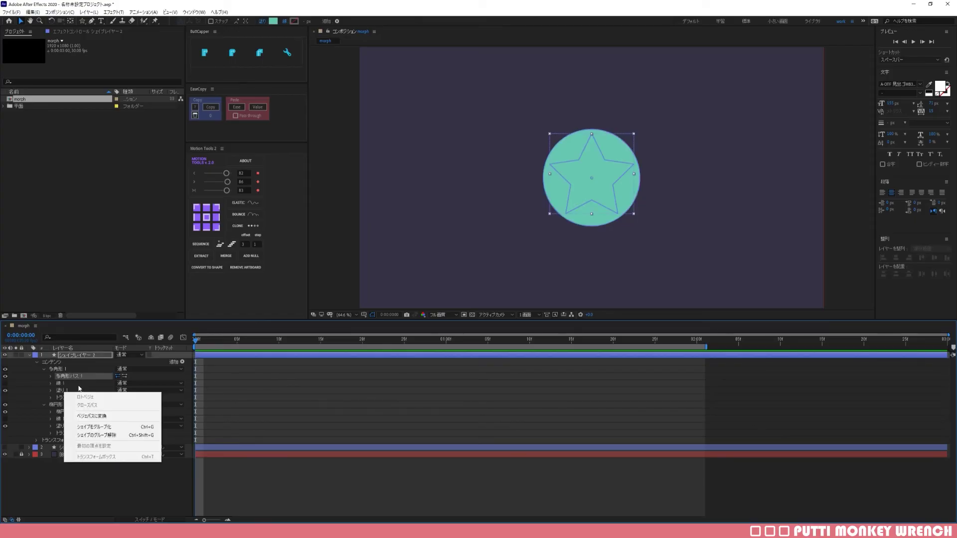
left_click(79, 417)
left_click(51, 376)
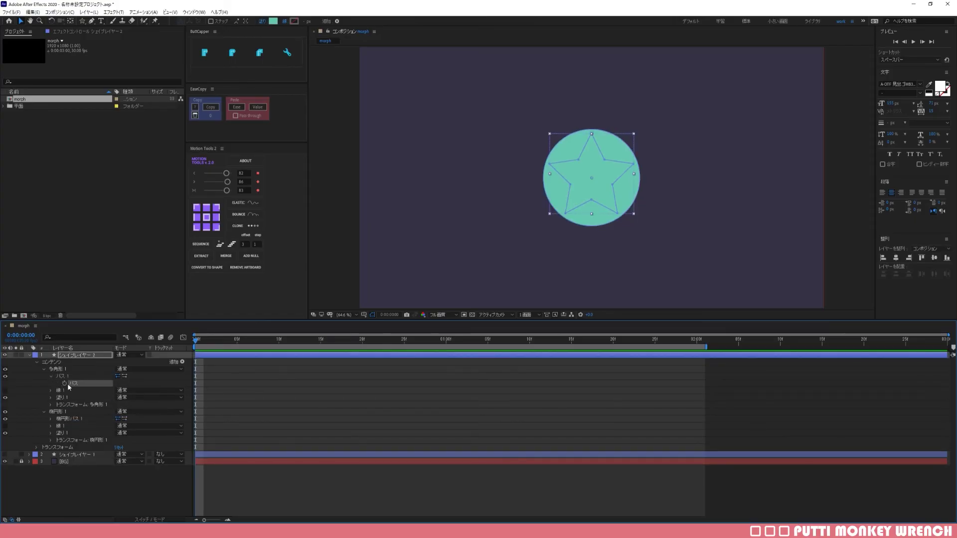
left_click(65, 384)
- Convert the circle's ellipse path to a Bezier path, keyframe it at the start, and preview
right_click(65, 419)
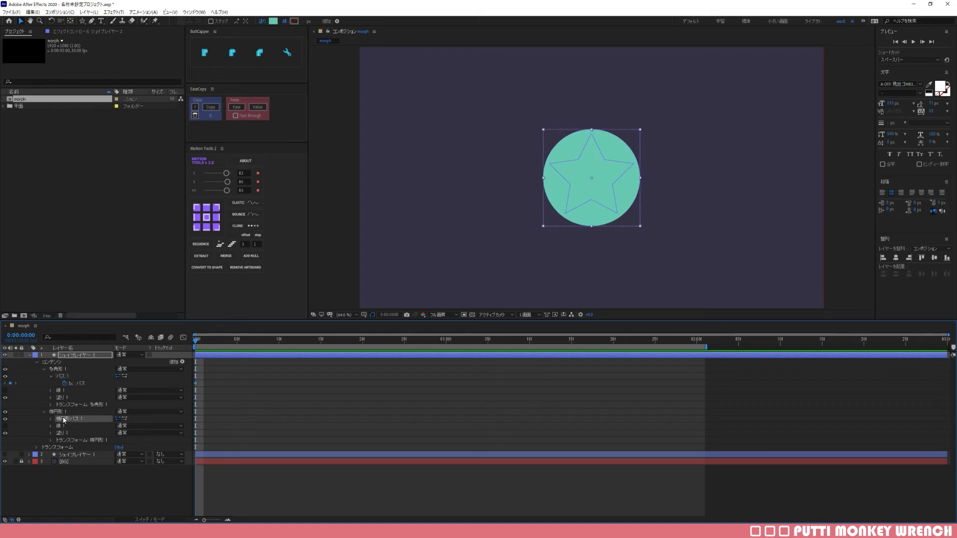
left_click(84, 458)
left_click(51, 419)
left_click(64, 426)
key("space")
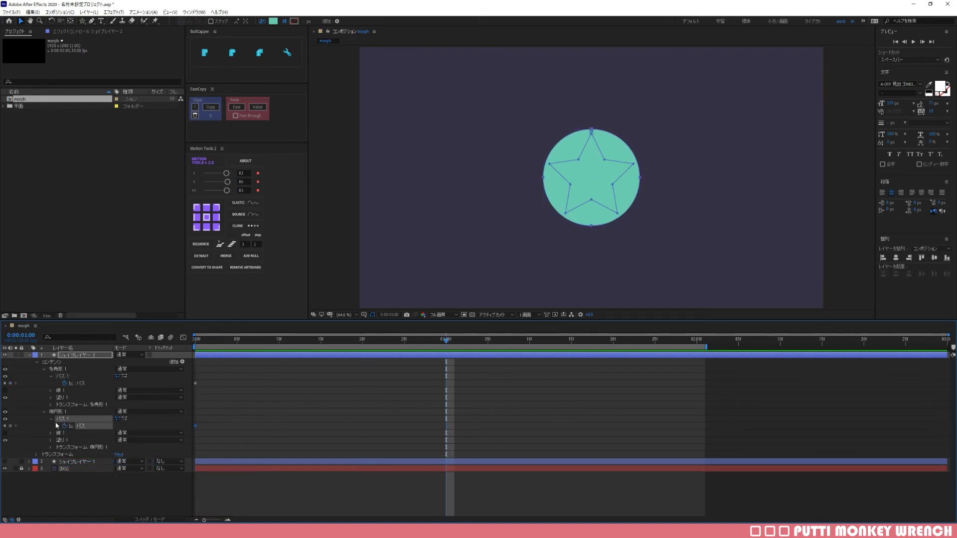